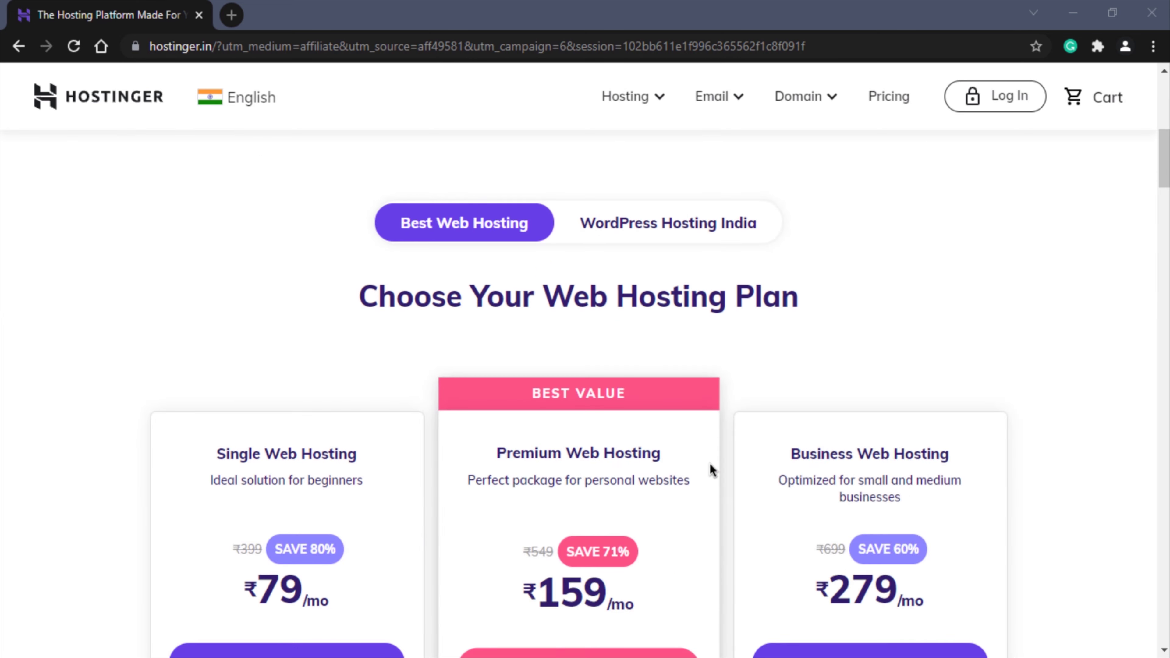
scroll(1073, 410, "down", 4)
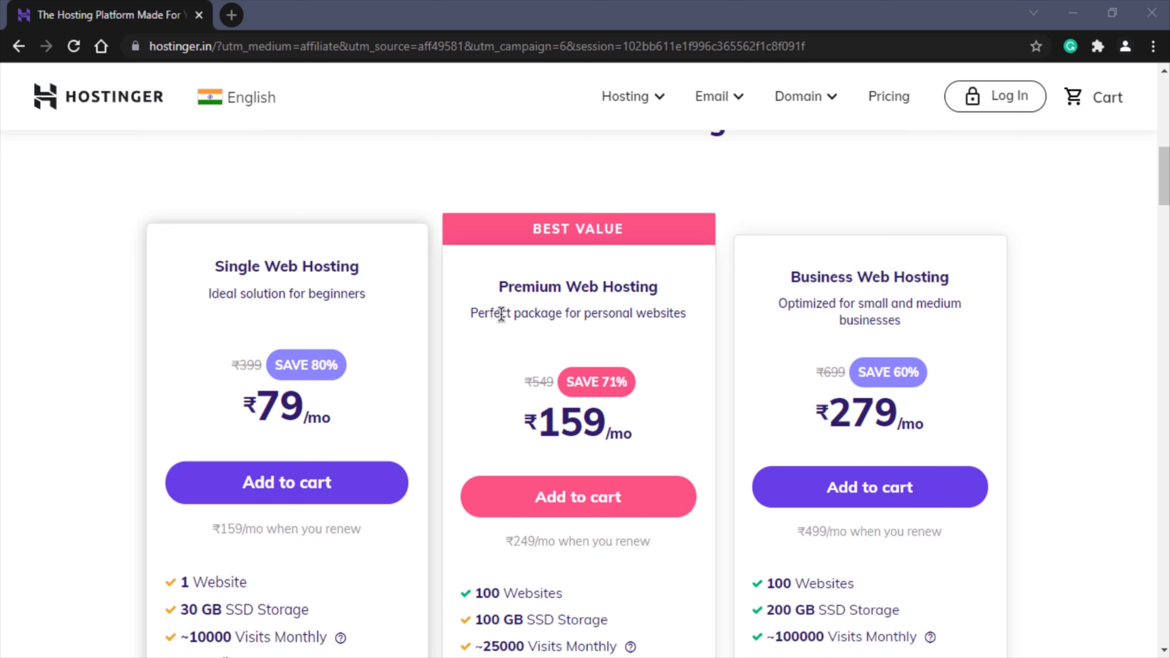
- Review the Premium plan's Free SSL, 100 websites and 100 GB SSD, then add it to the cart
scroll(679, 346, "down", 4)
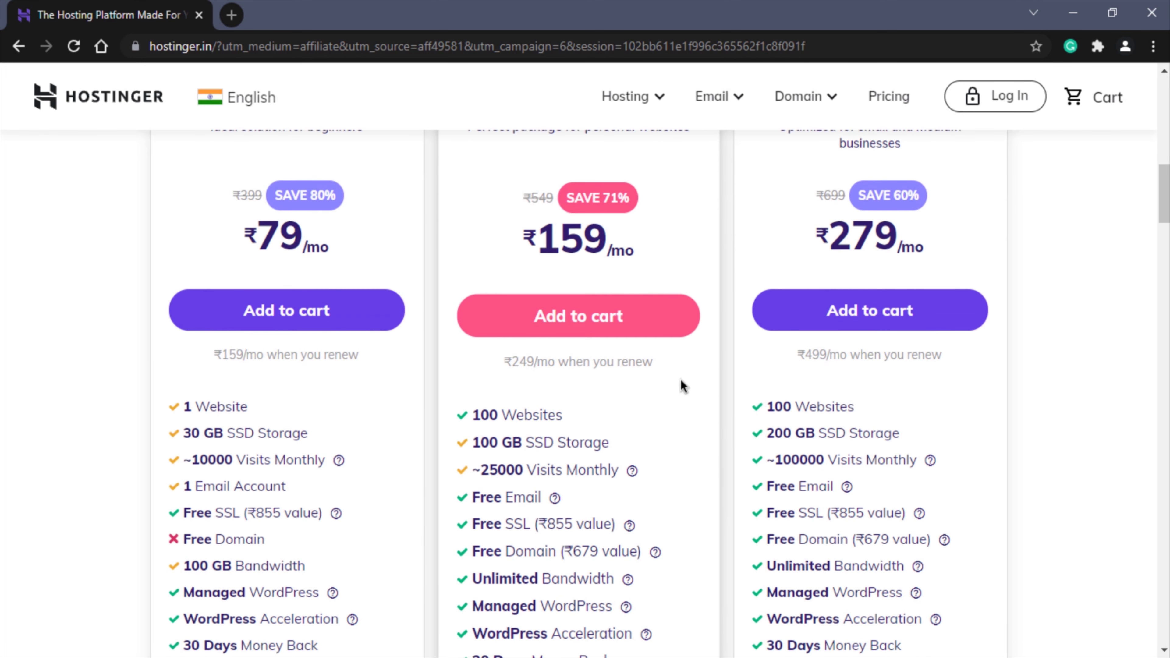
left_click_drag(471, 524, 529, 527)
left_click(529, 528)
left_click_drag(472, 414, 575, 419)
left_click(605, 432)
left_click_drag(472, 441, 559, 463)
left_click(631, 454)
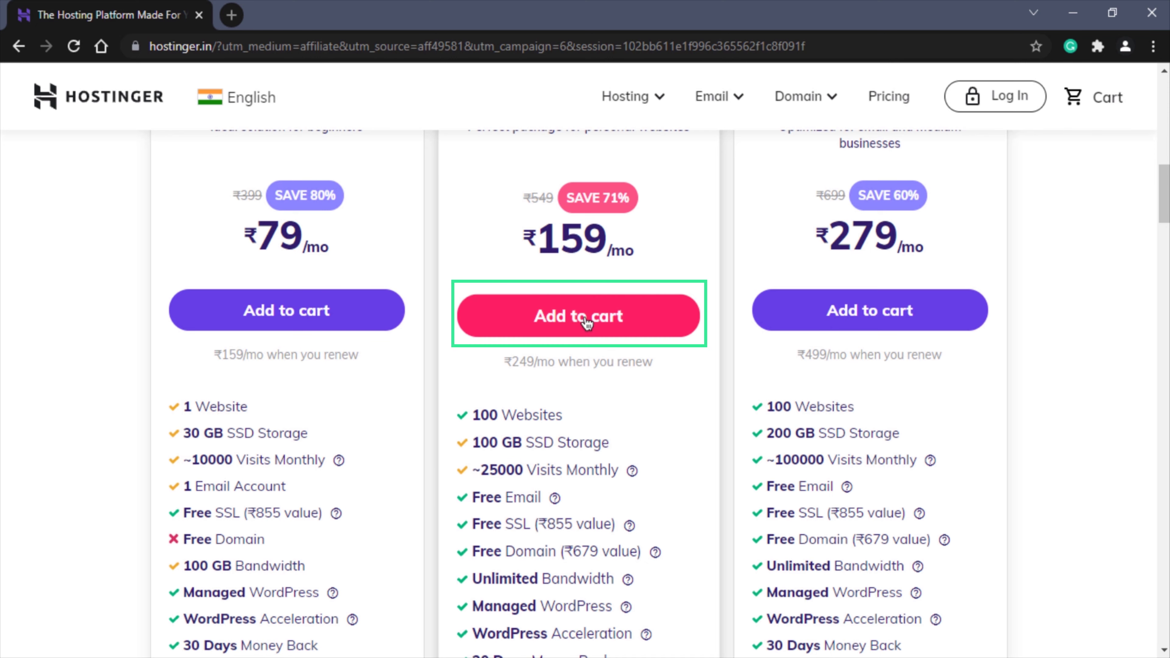
left_click(605, 316)
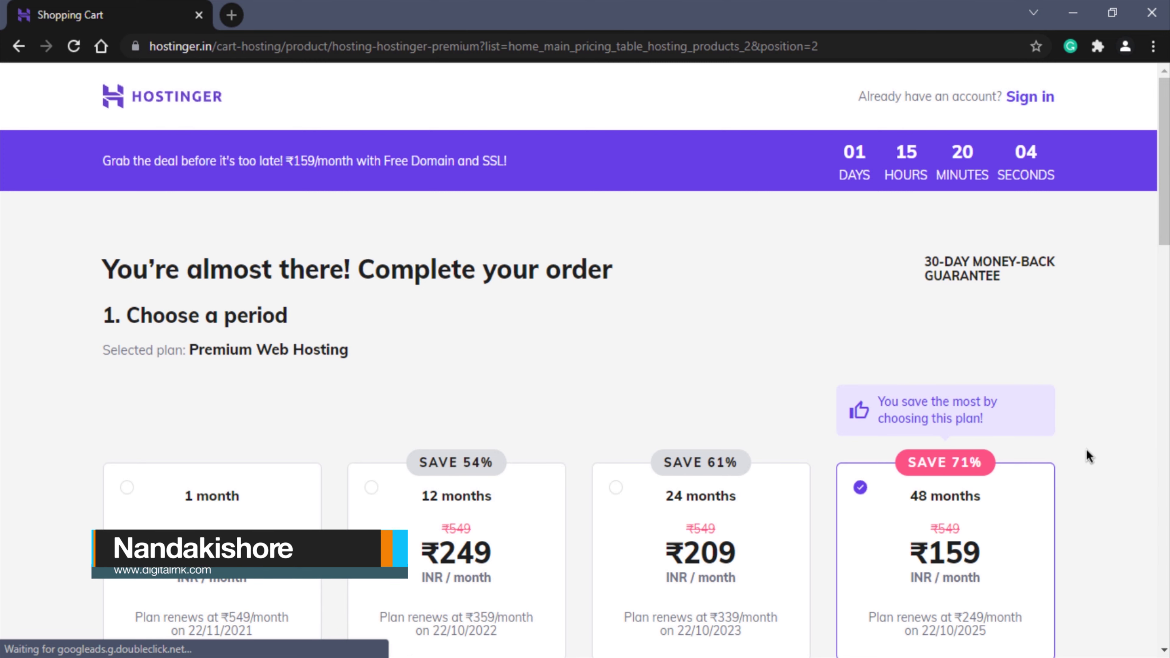
- Enter the account's e-mail address and review the ₹9,006 Premium 48-month order summary
scroll(1091, 445, "down", 3)
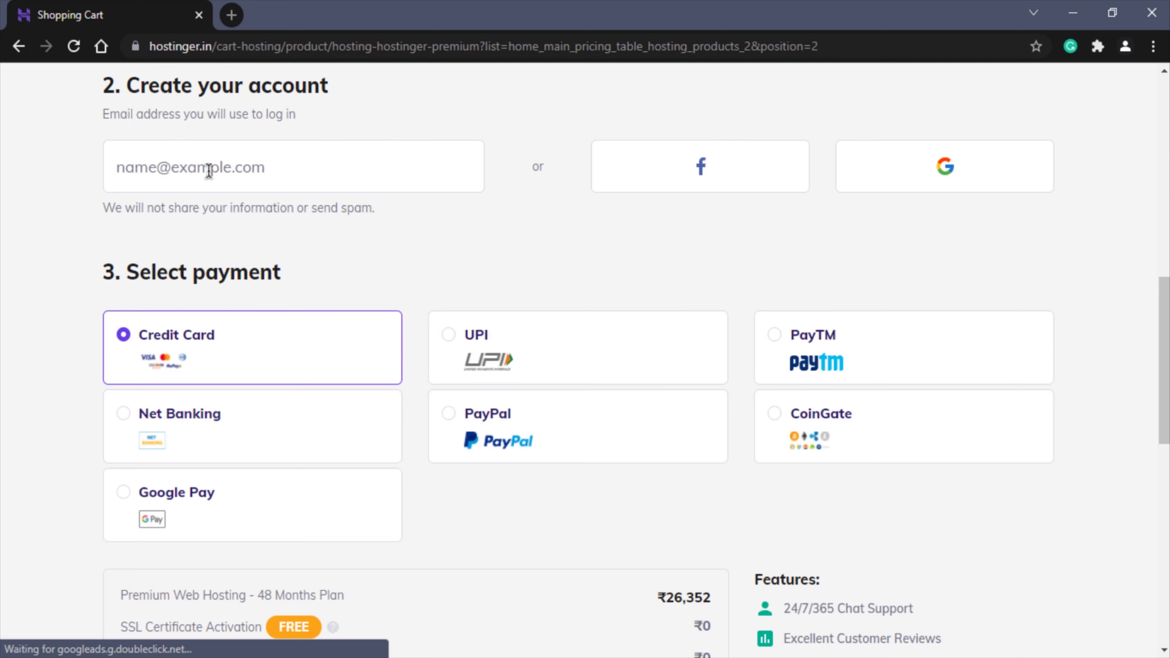
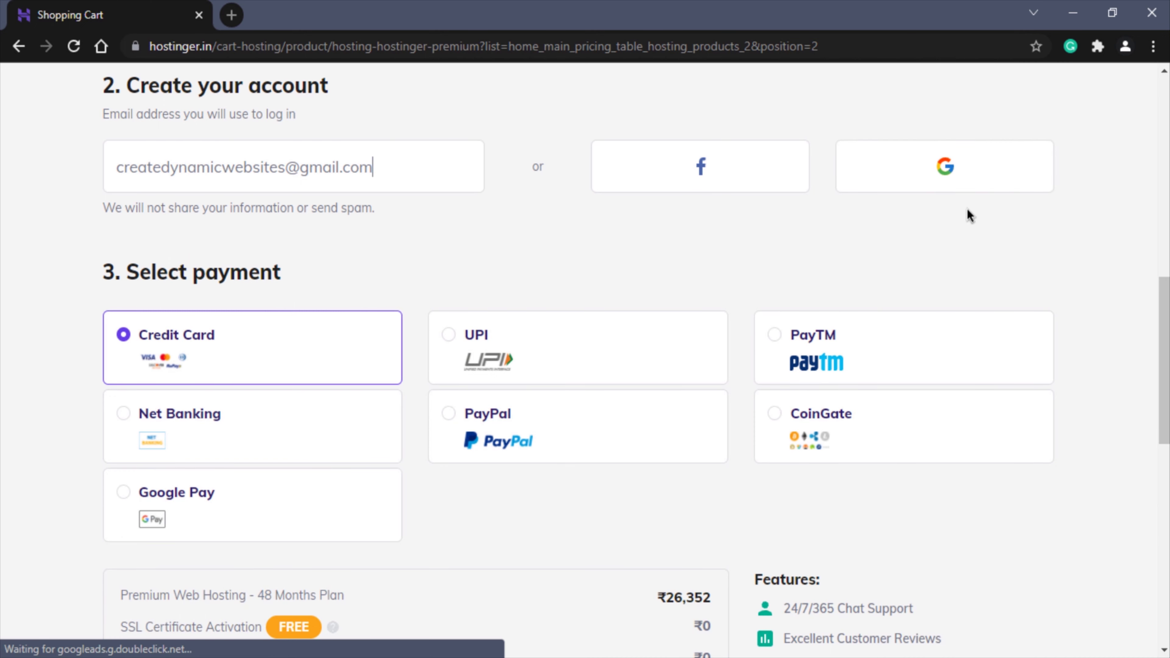
scroll(958, 216, "down", 3)
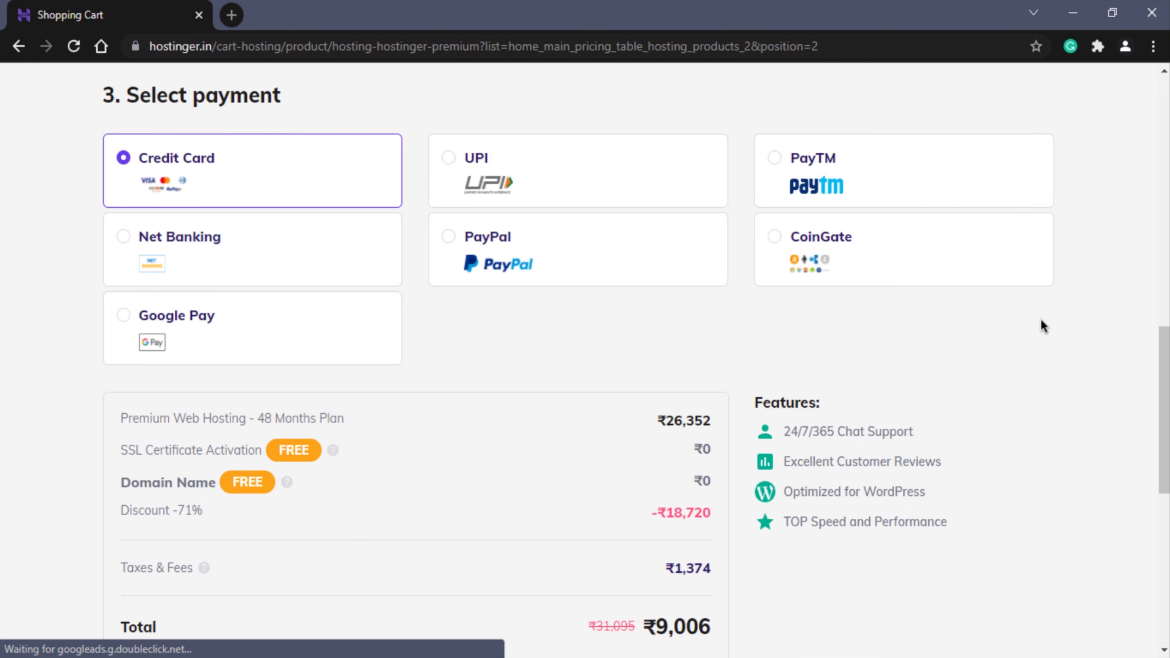
scroll(1013, 331, "down", 3)
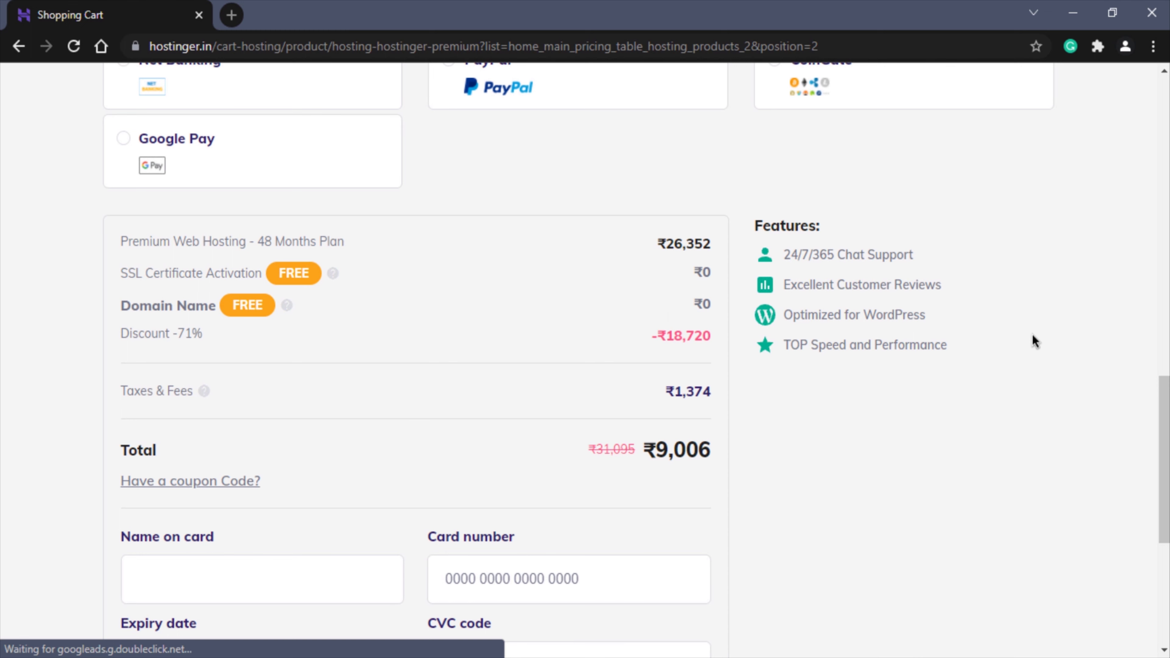
left_click_drag(123, 241, 230, 243)
left_click(232, 244)
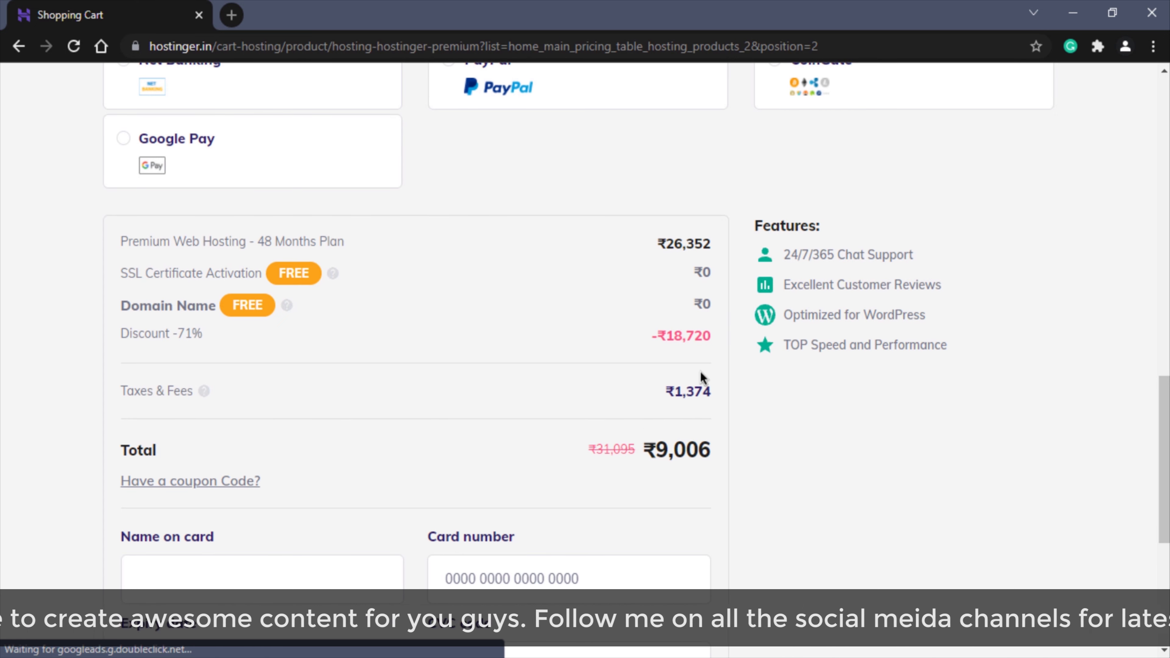
scroll(700, 373, "down", 3)
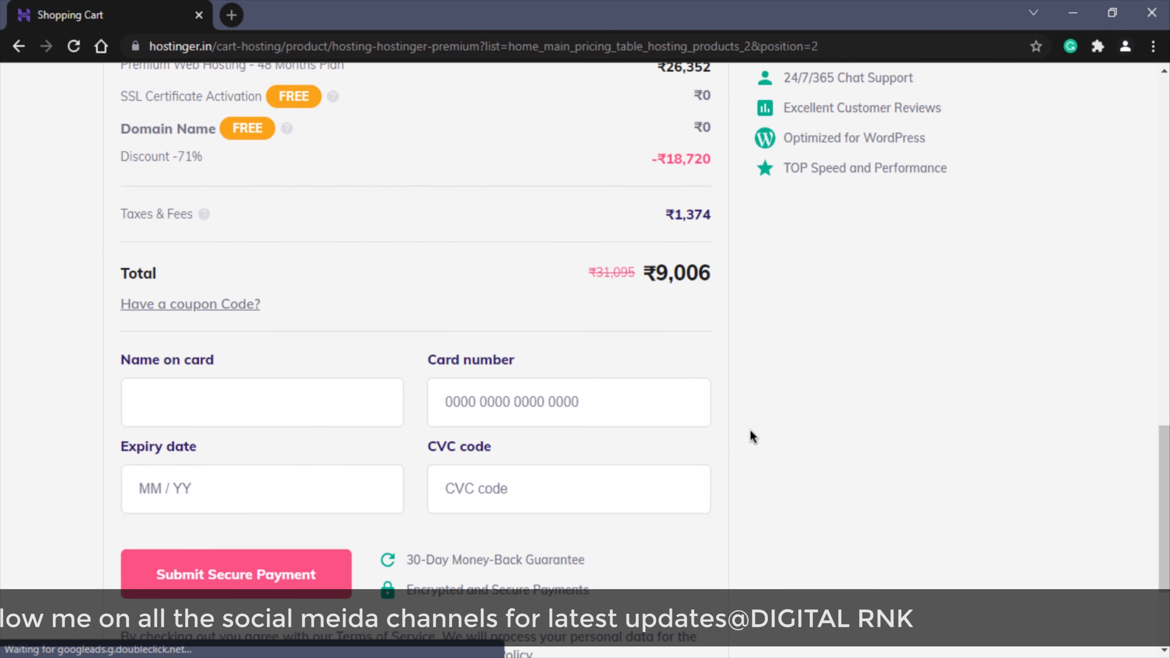
- Apply coupon code DIGITALRNK to the order
left_click(204, 307)
type("DIGITALRNK")
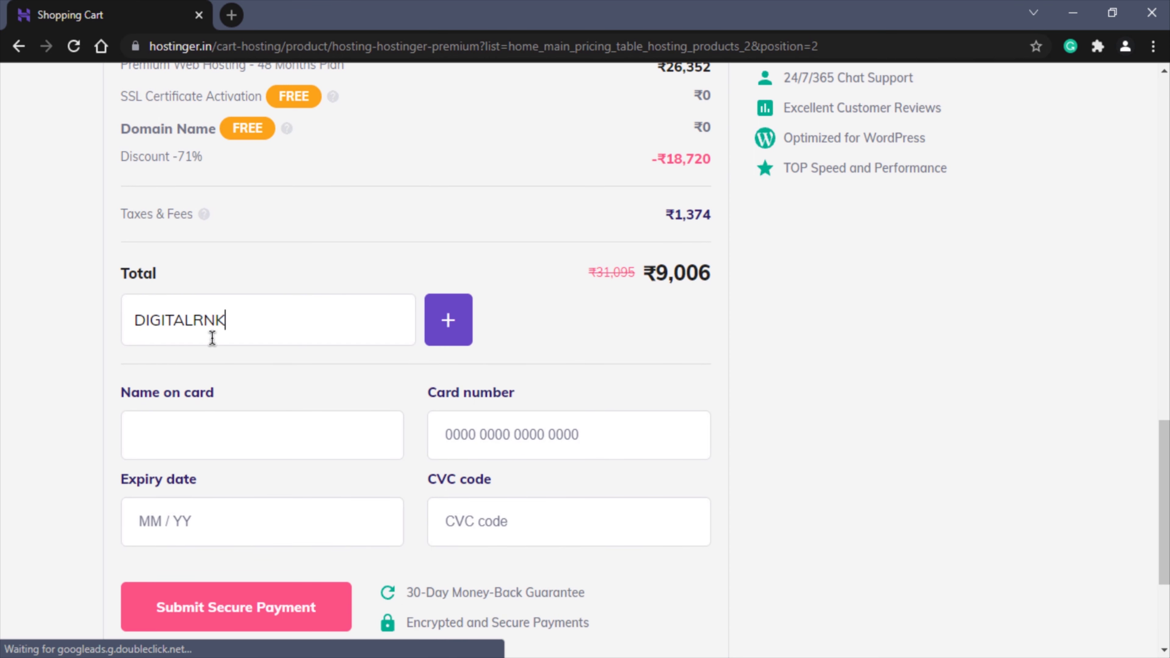
left_click(458, 322)
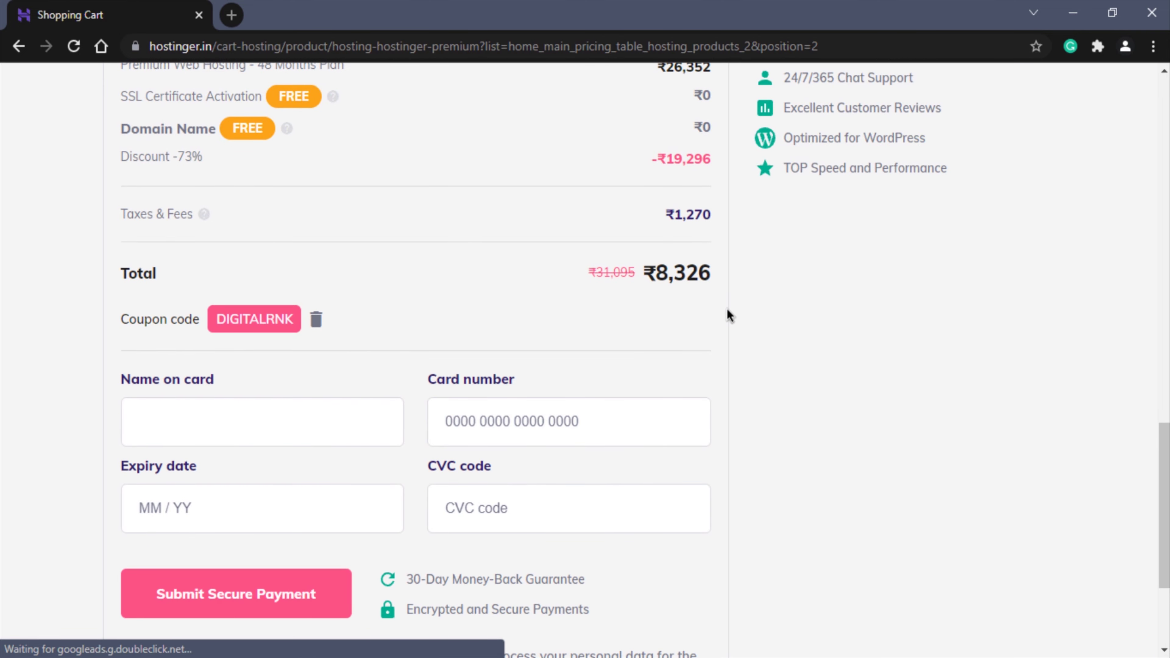
- Choose UPI as the payment method and submit the secure payment
scroll(825, 295, "up", 3)
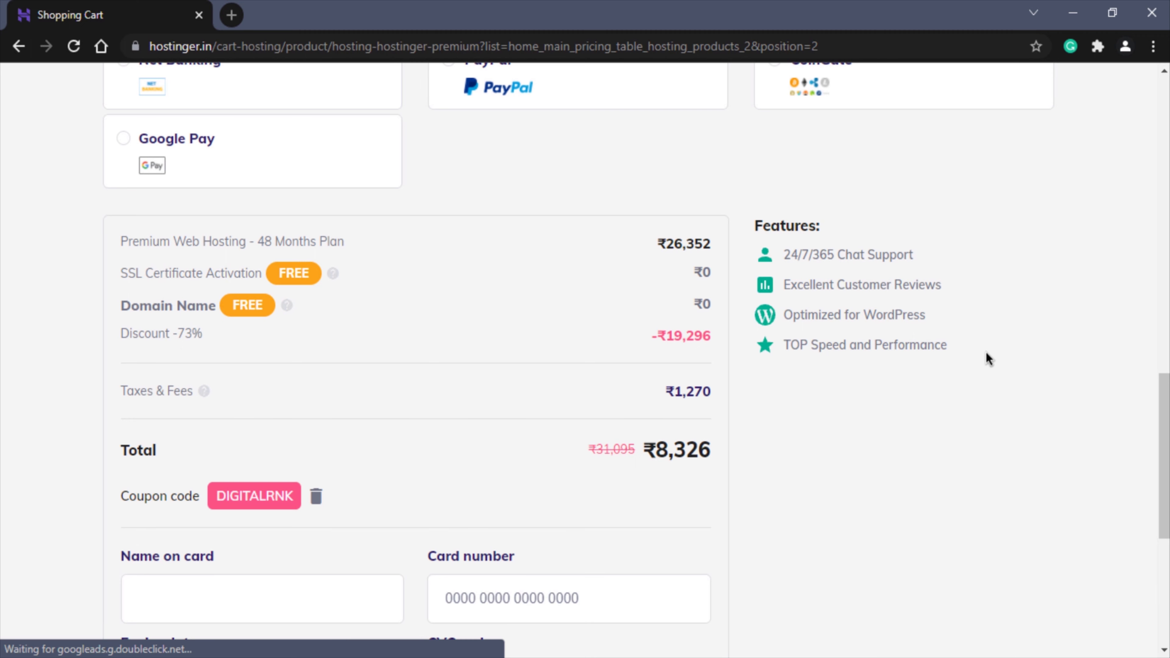
scroll(889, 387, "up", 5)
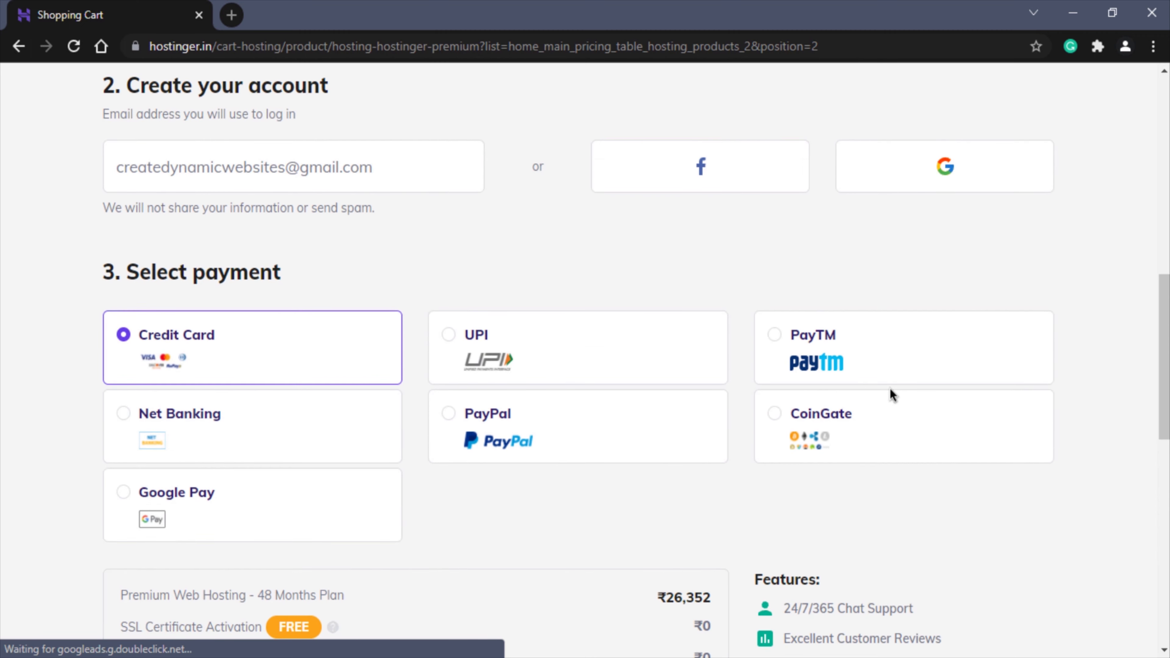
left_click(443, 354)
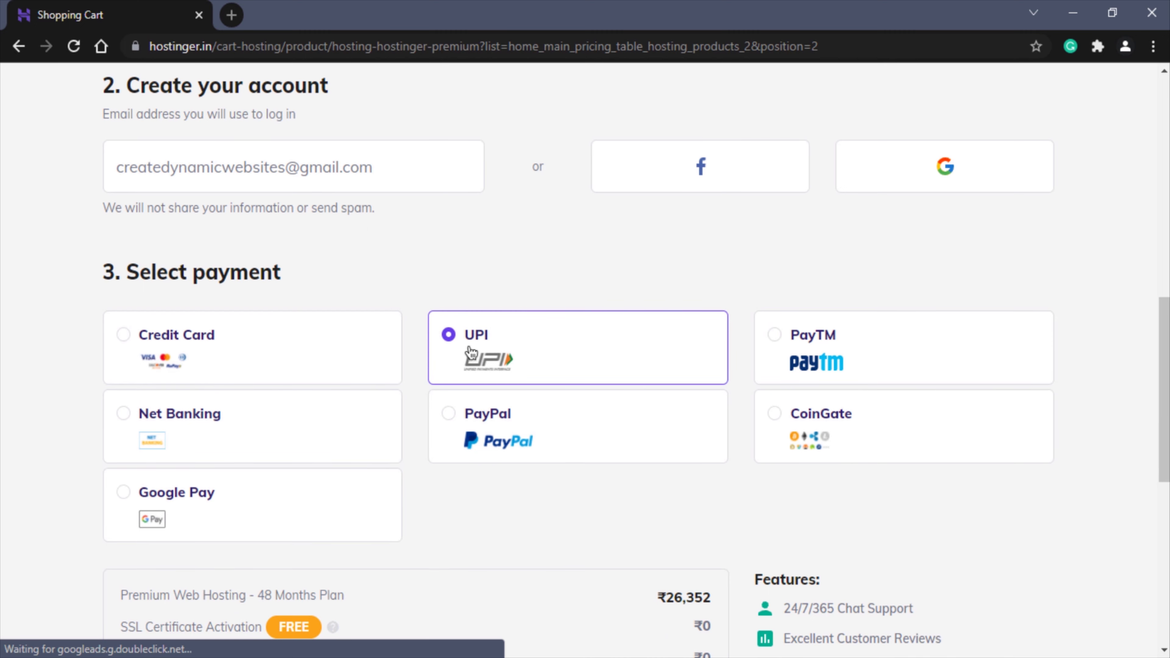
scroll(1077, 425, "down", 8)
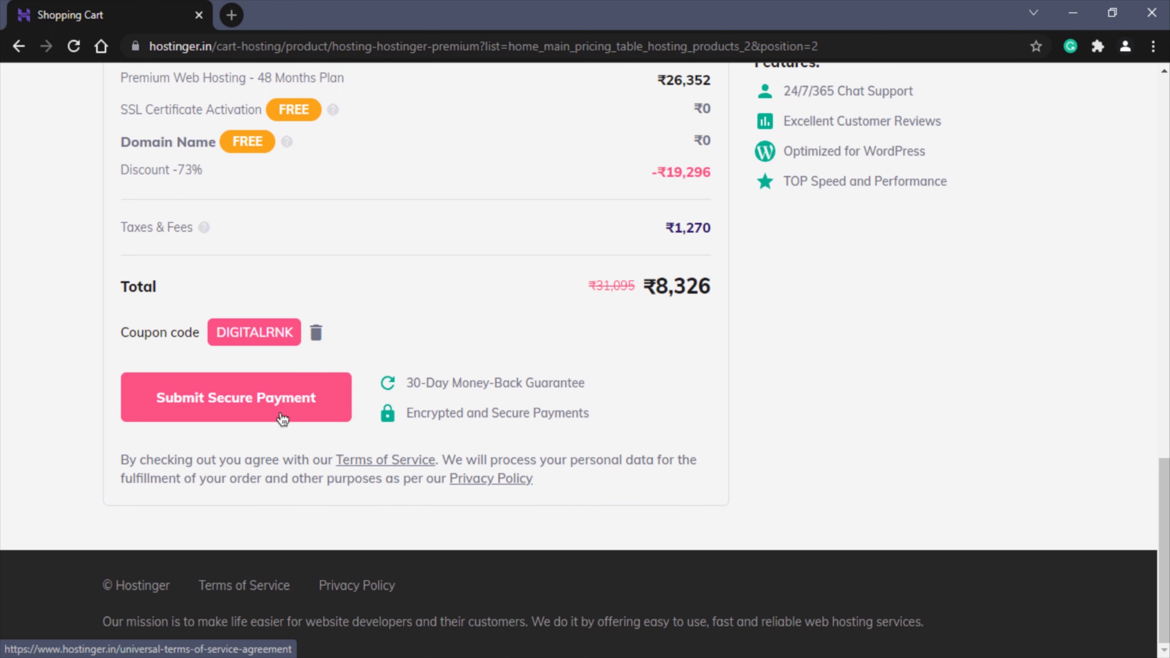
left_click(265, 404)
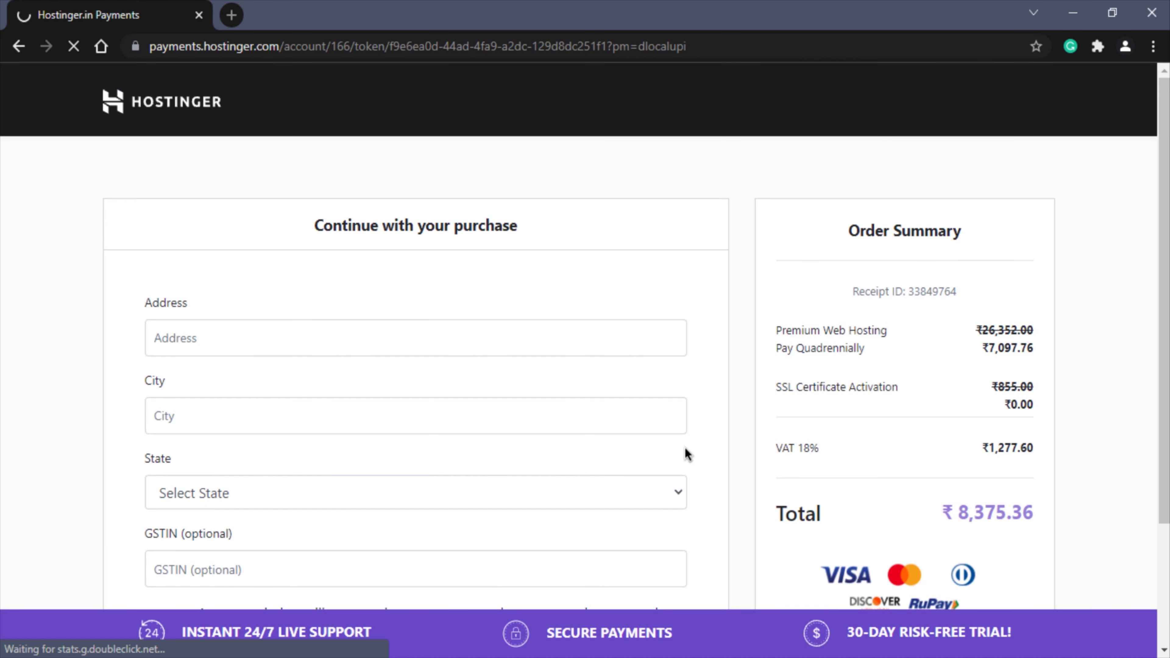
- Fill in the billing address, city and state, then continue with payment
left_click(246, 339)
type("Ban")
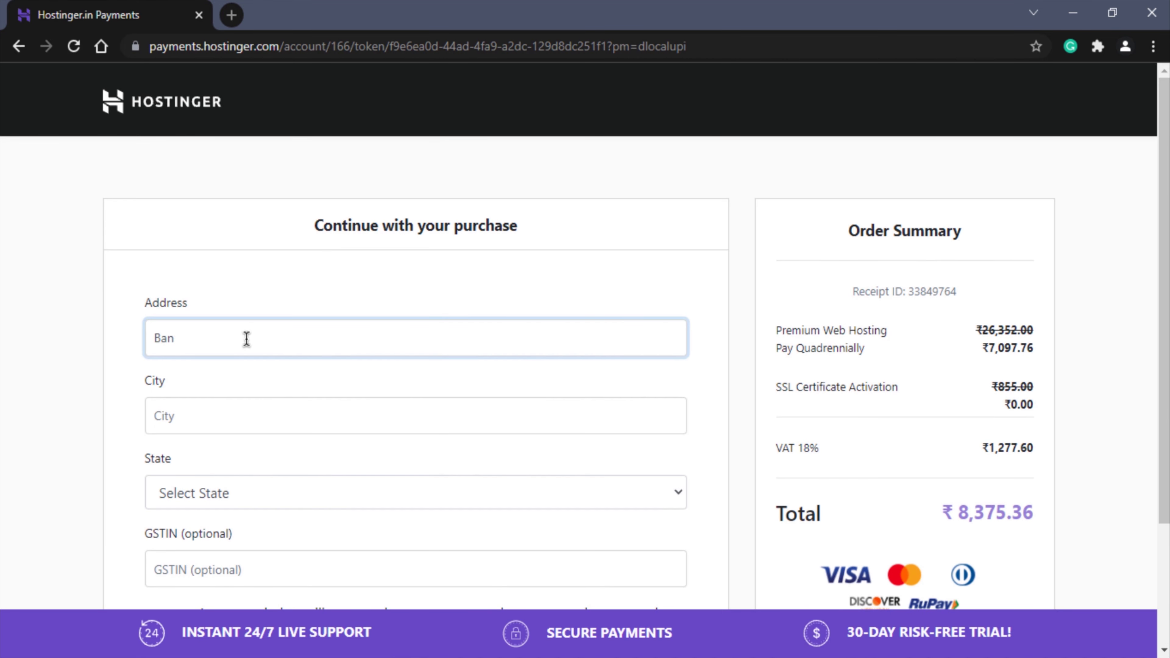
type("galore, Indi")
left_click(162, 406)
type("Bangalore")
key("Tab")
key("k")
scroll(154, 398, "down", 3)
left_click(448, 540)
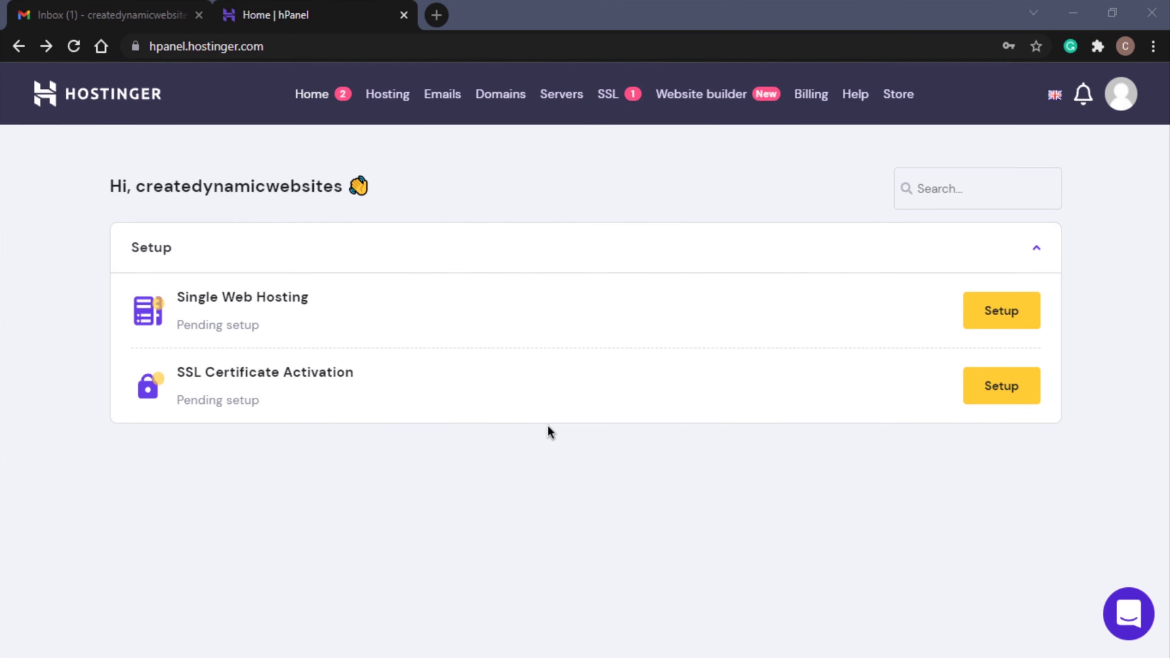
- In Gmail, open Hostinger's 'Verify Email Address' message and click VERIFY EMAIL
left_click(87, 6)
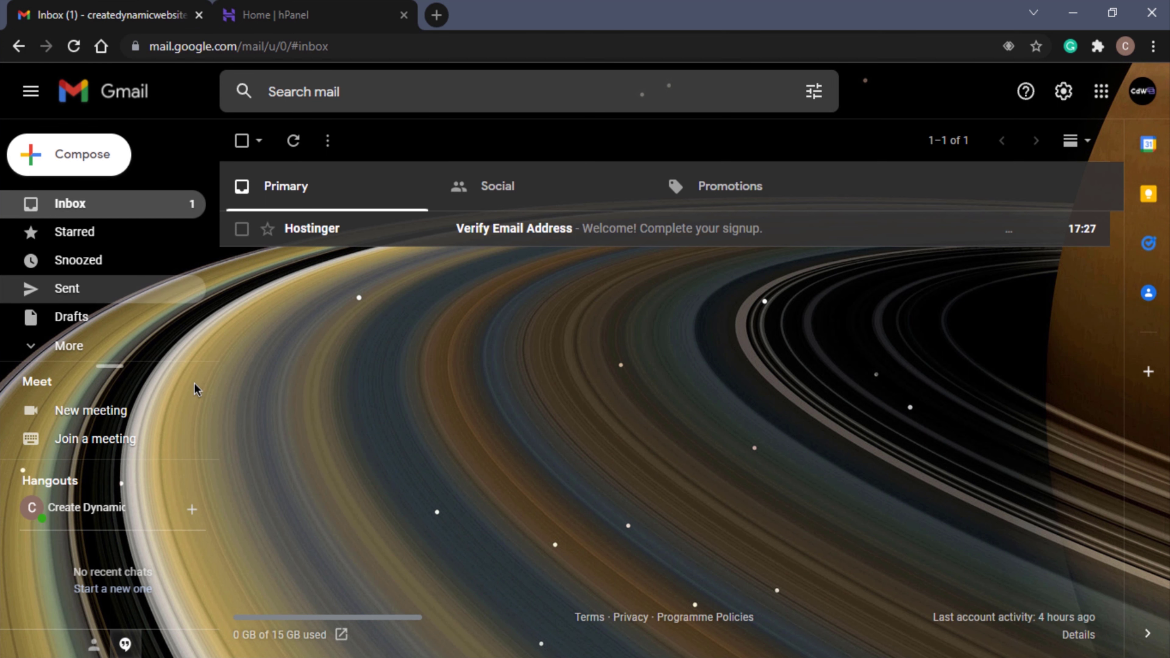
left_click(510, 235)
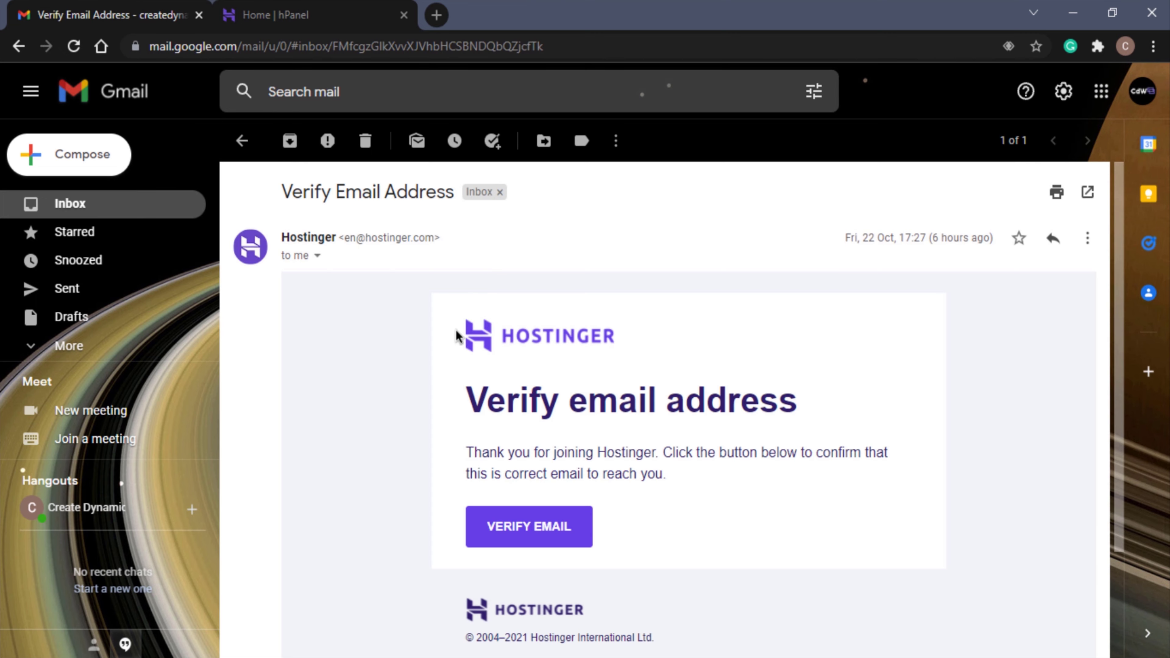
scroll(429, 427, "down", 3)
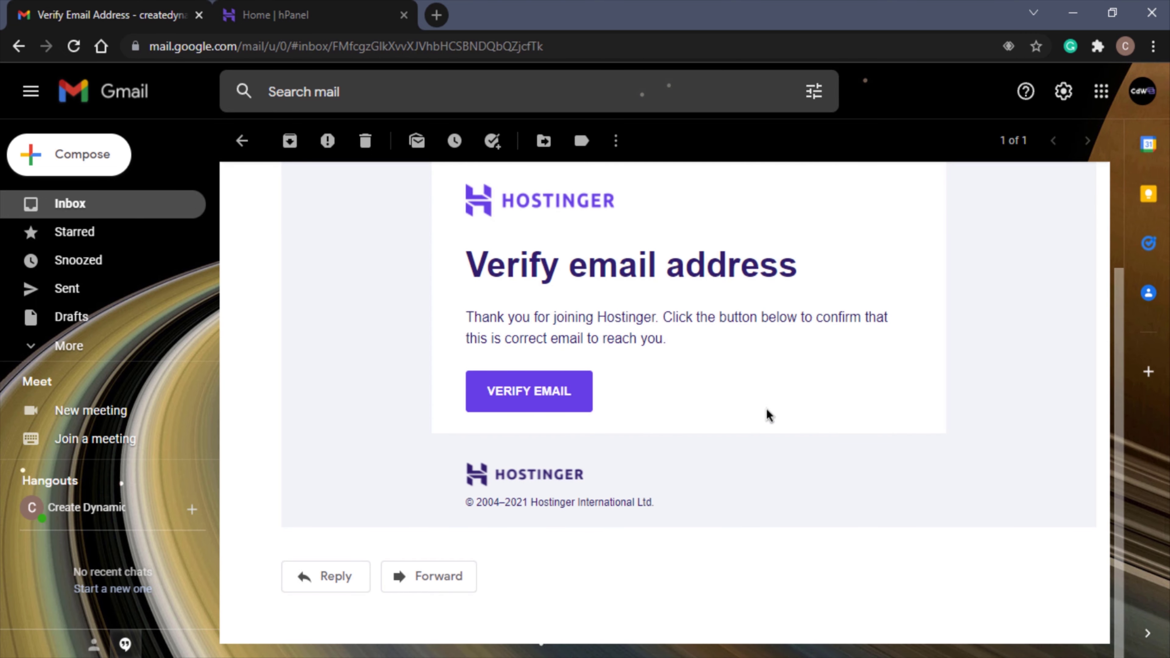
scroll(639, 439, "up", 1)
left_click(547, 459)
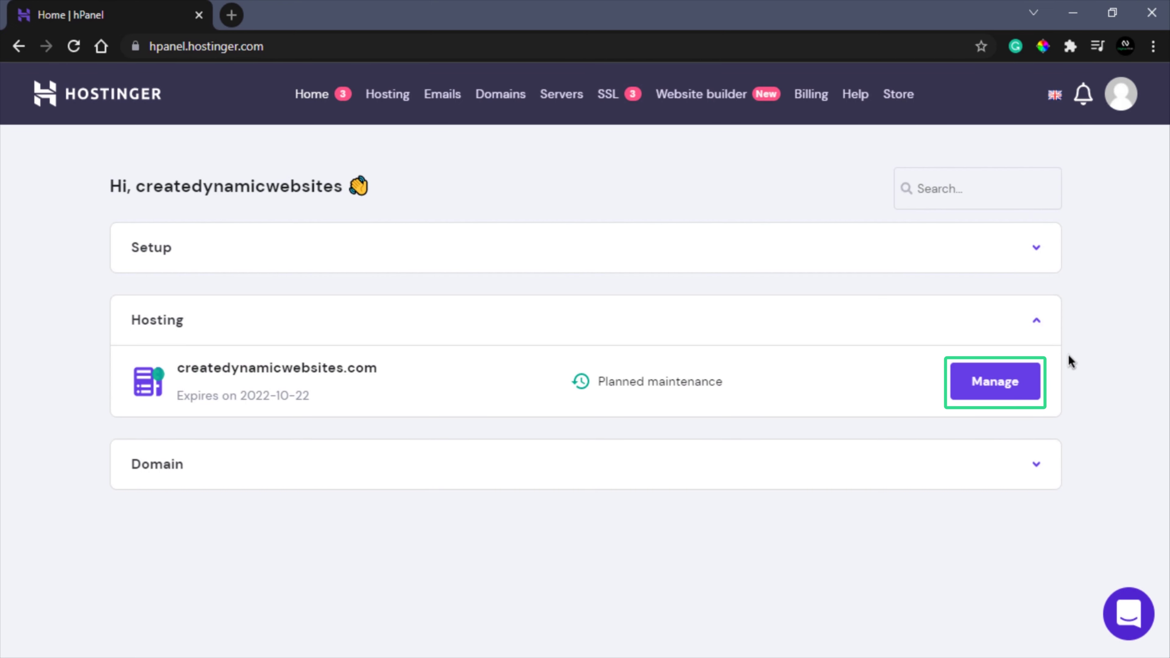
- Manage the hosting account and select WordPress in the Auto Installer
left_click(995, 382)
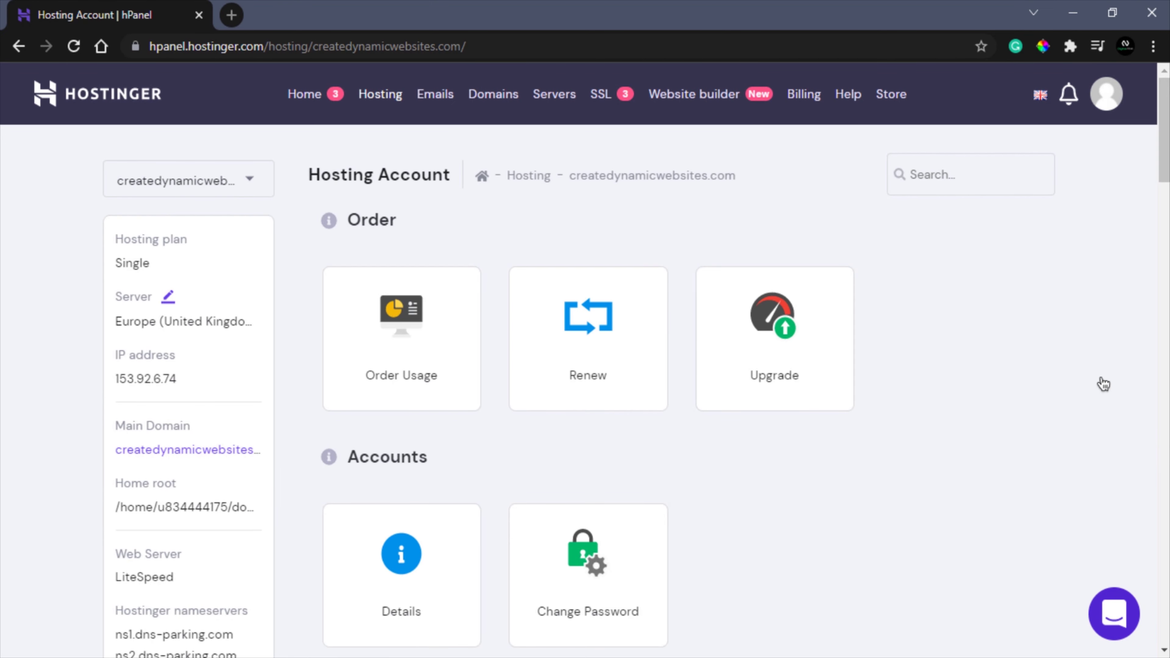
scroll(1101, 384, "down", 12)
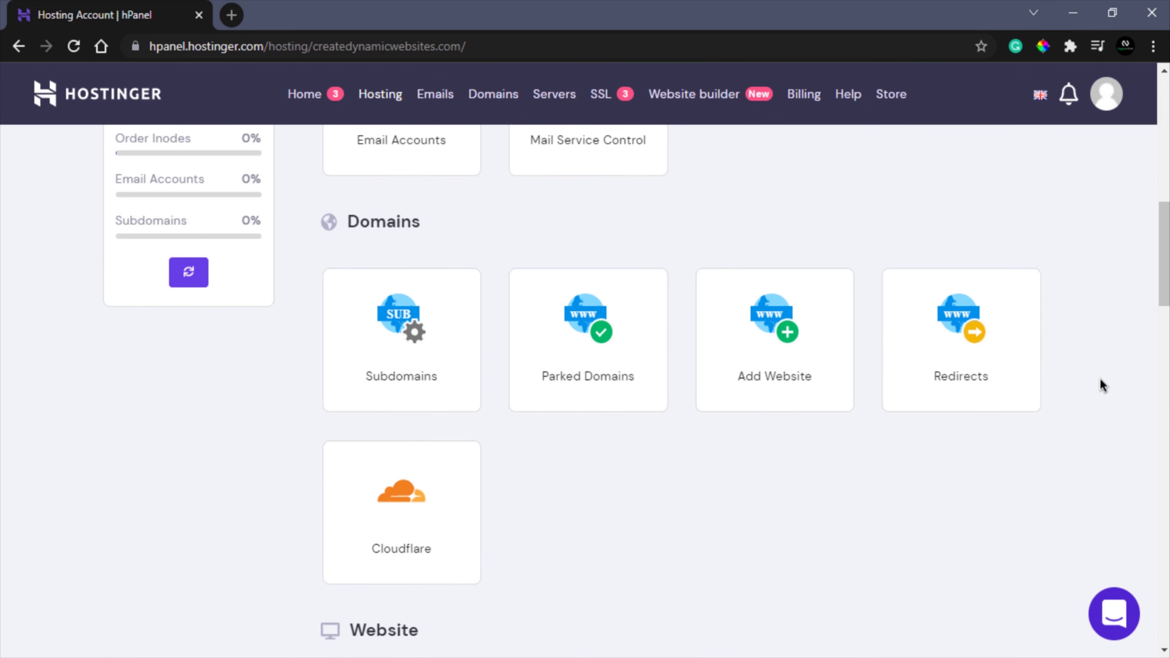
scroll(1101, 385, "down", 4)
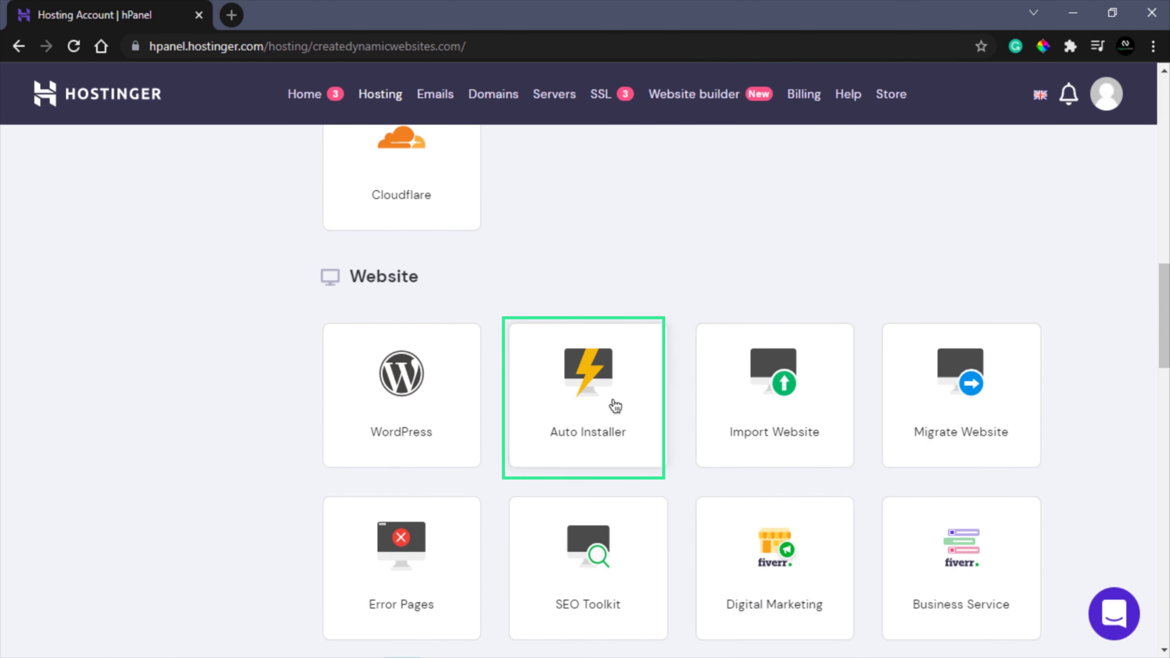
left_click(604, 406)
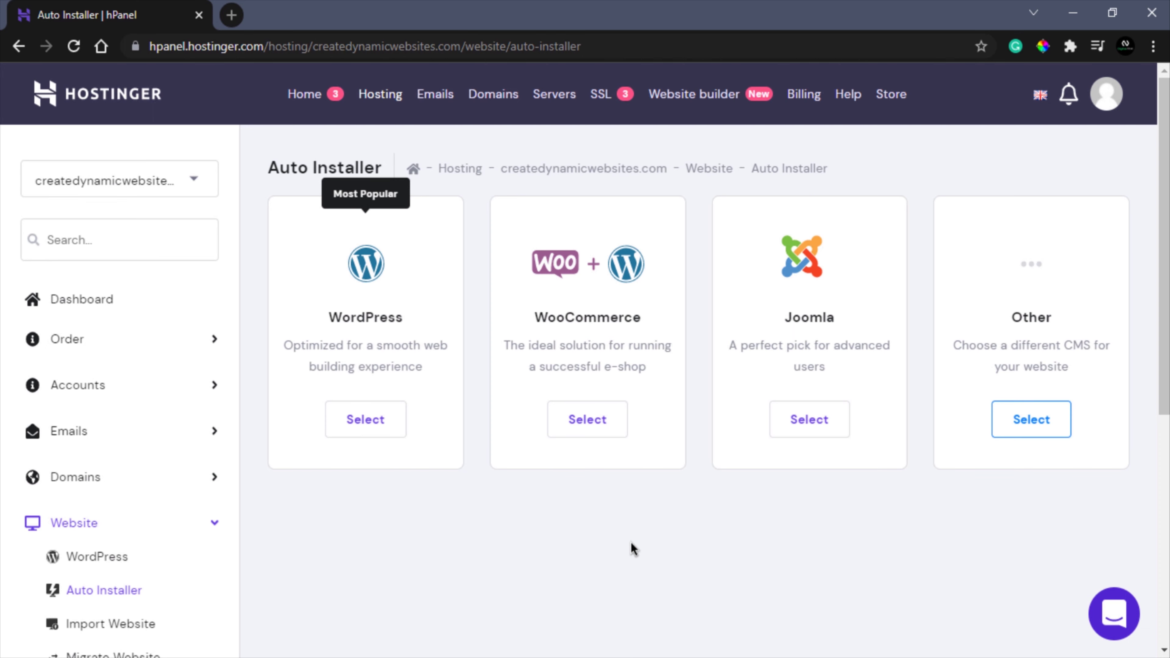
left_click(375, 421)
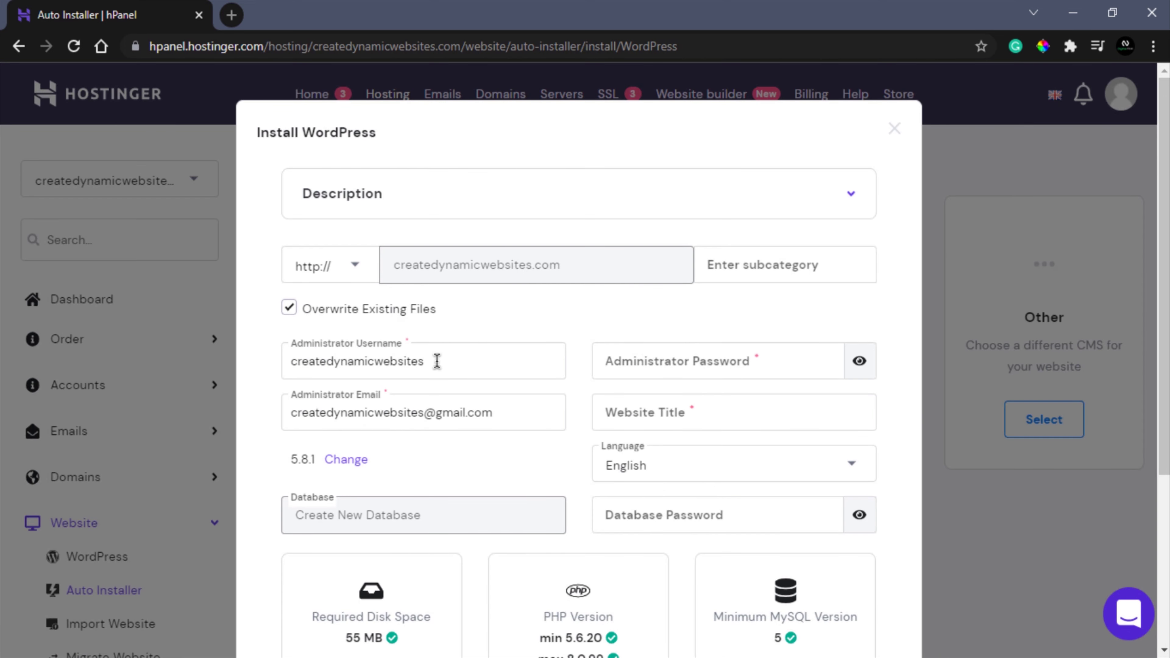
- Set an admin password and the site title 'Create Dynamic Websites', then install WordPress
left_click_drag(436, 361, 282, 364)
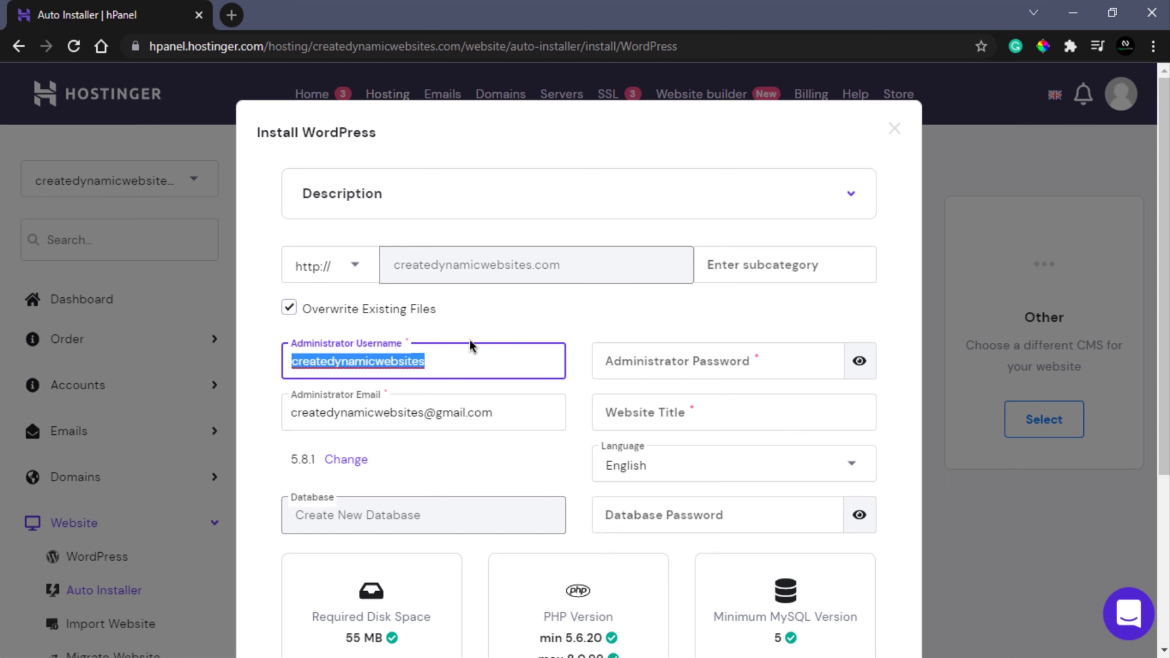
left_click(475, 359)
left_click(691, 367)
type("••")
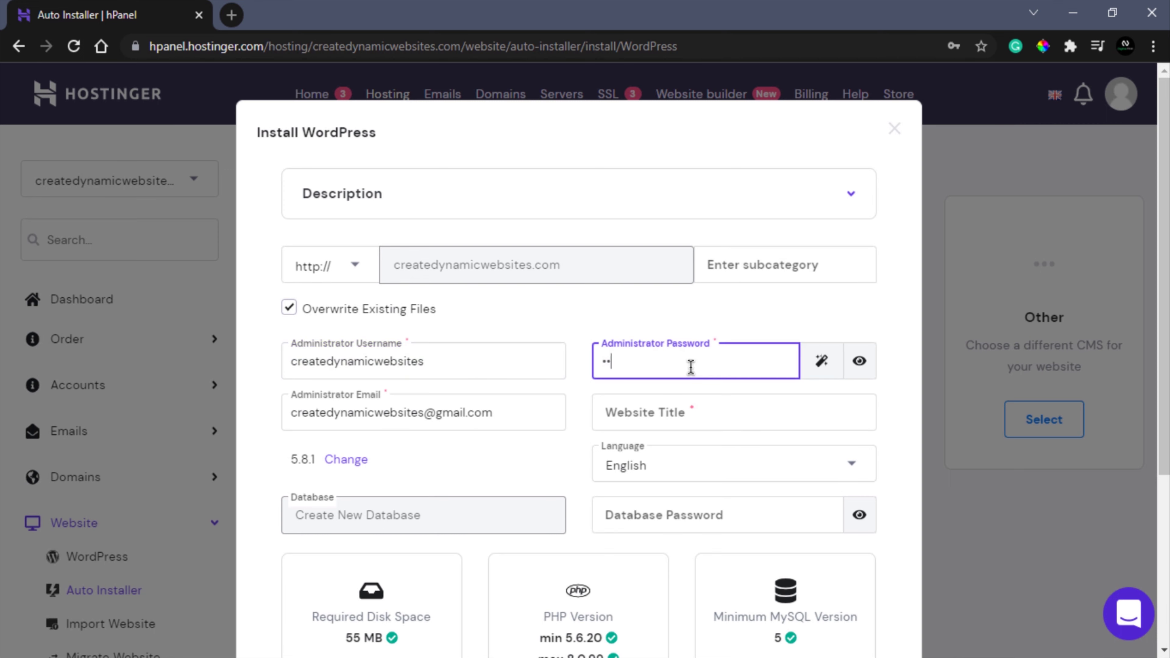
type("•••••••••••")
left_click(653, 414)
type("Create Dynamic Websites")
left_click(582, 407)
scroll(582, 408, "down", 5)
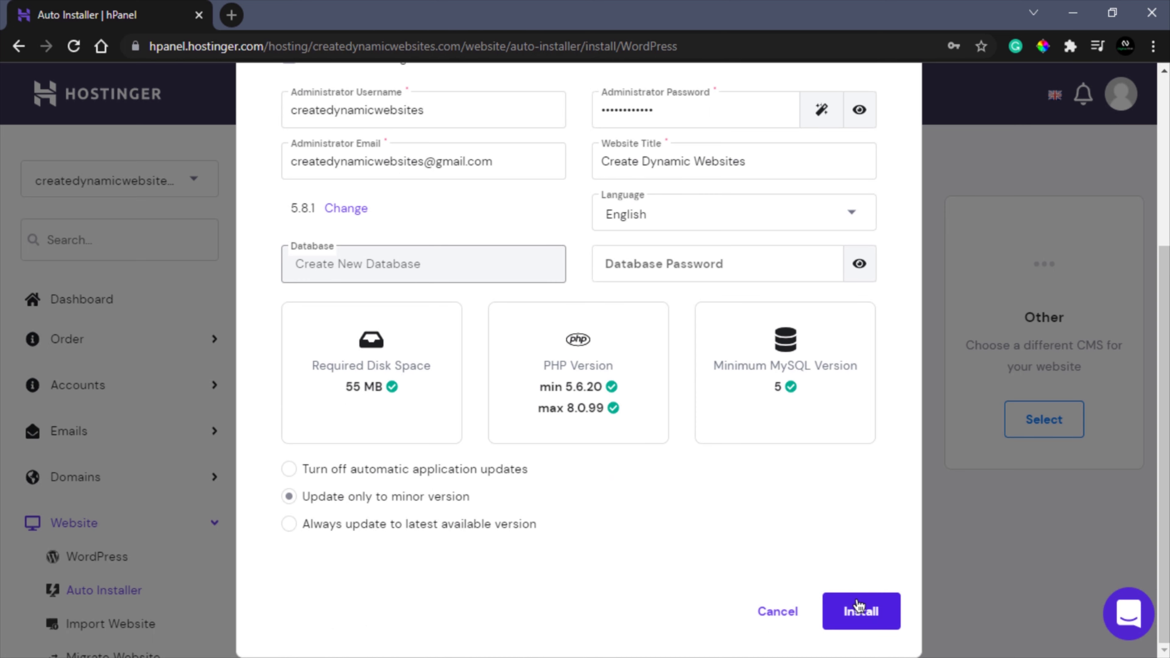
left_click(858, 605)
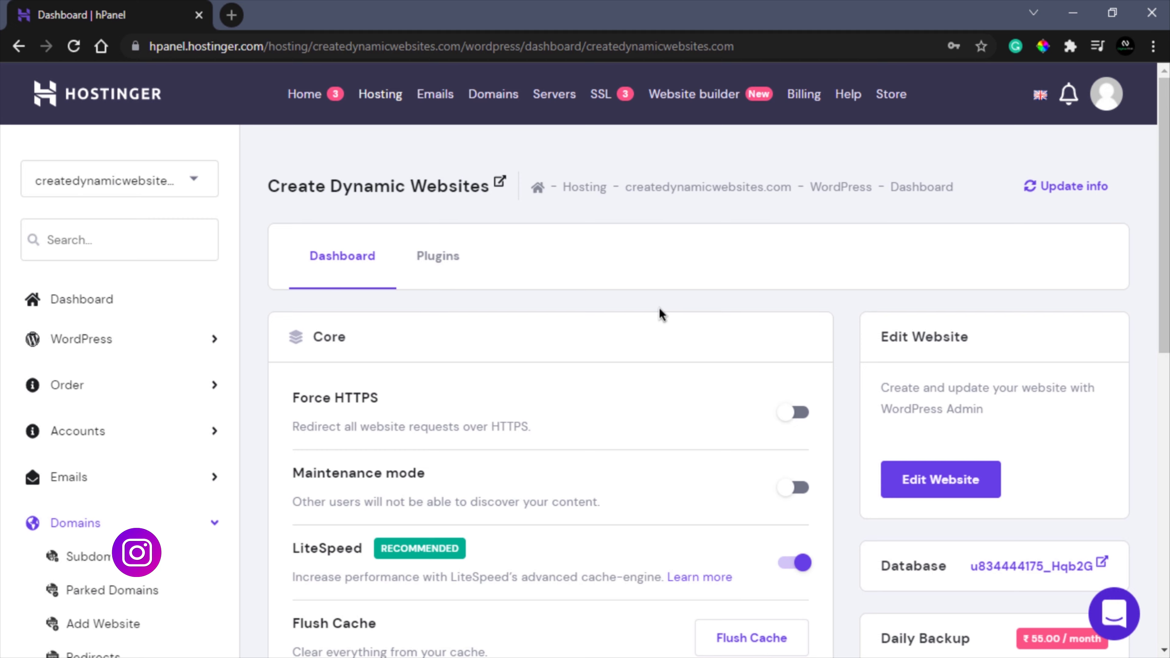
- Enable Force HTTPS, then load createdynamicwebsites.com/wp-admin in a new tab
left_click(796, 411)
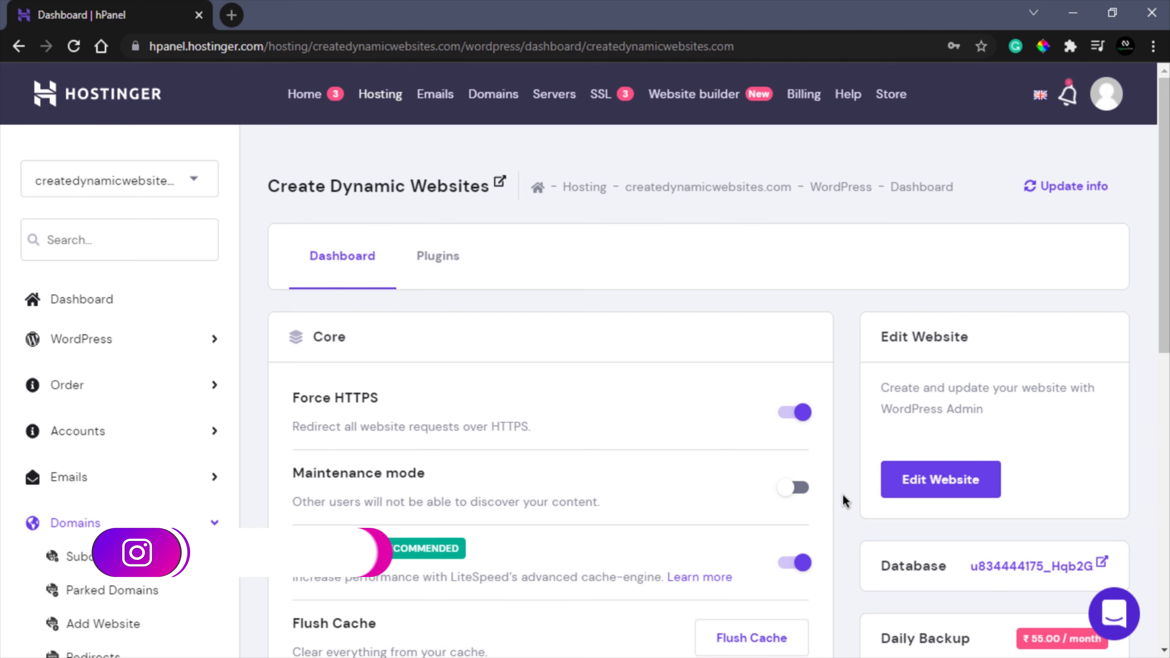
left_click(231, 14)
type("createdynamicwebsites.com")
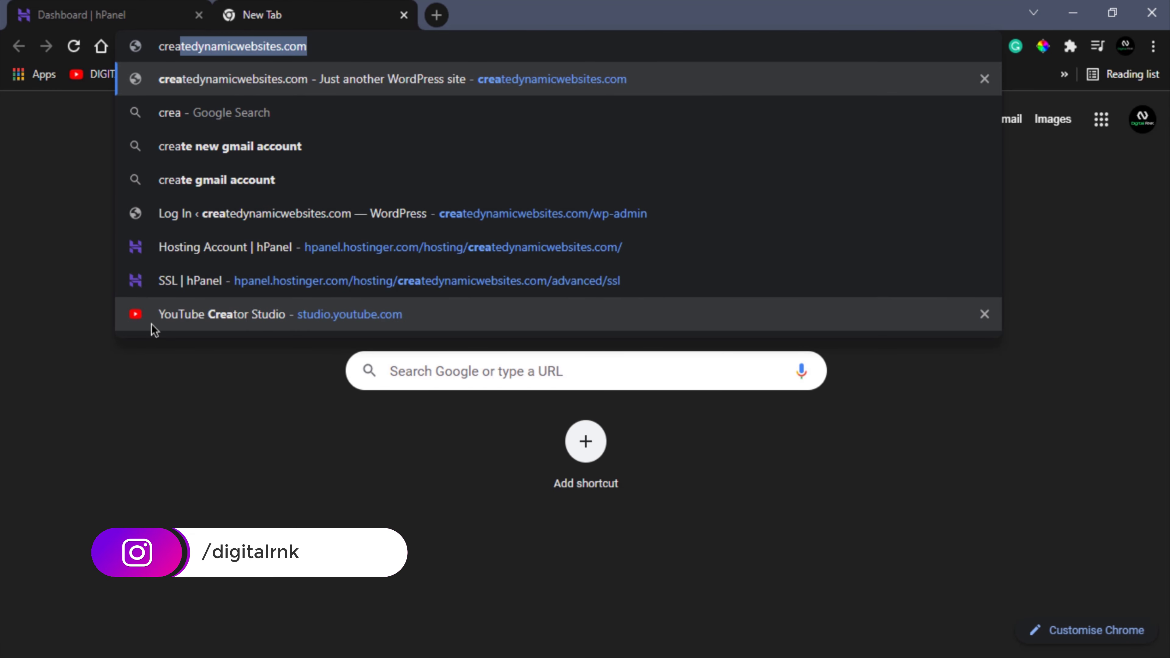
key("Right")
type("/w")
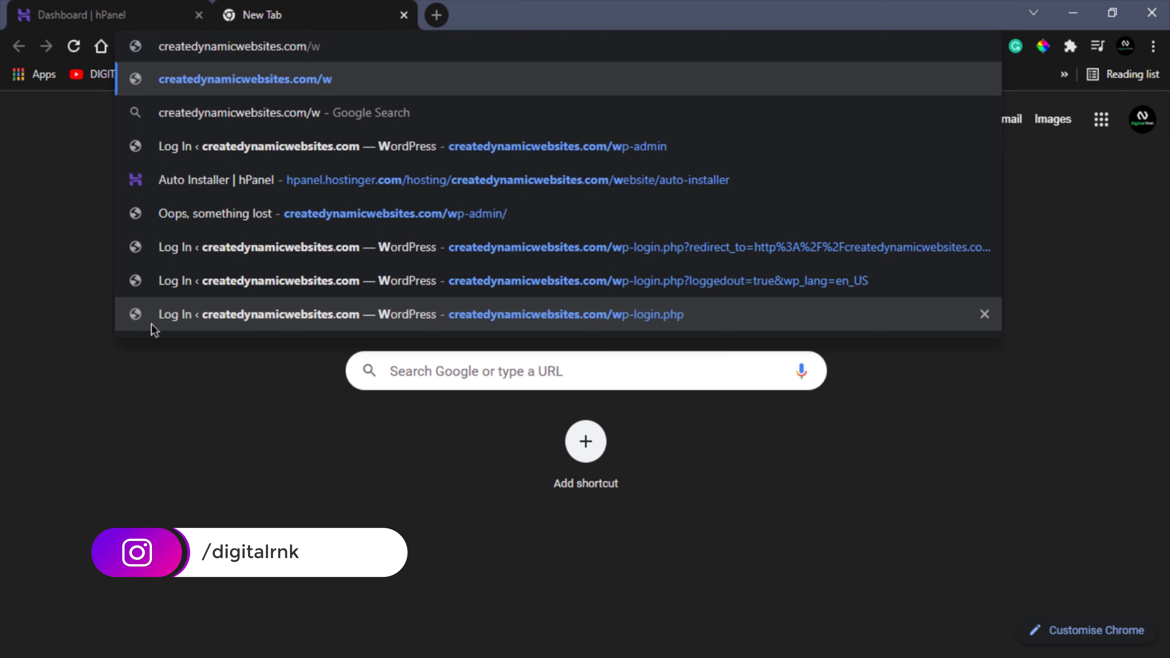
type("p-admin")
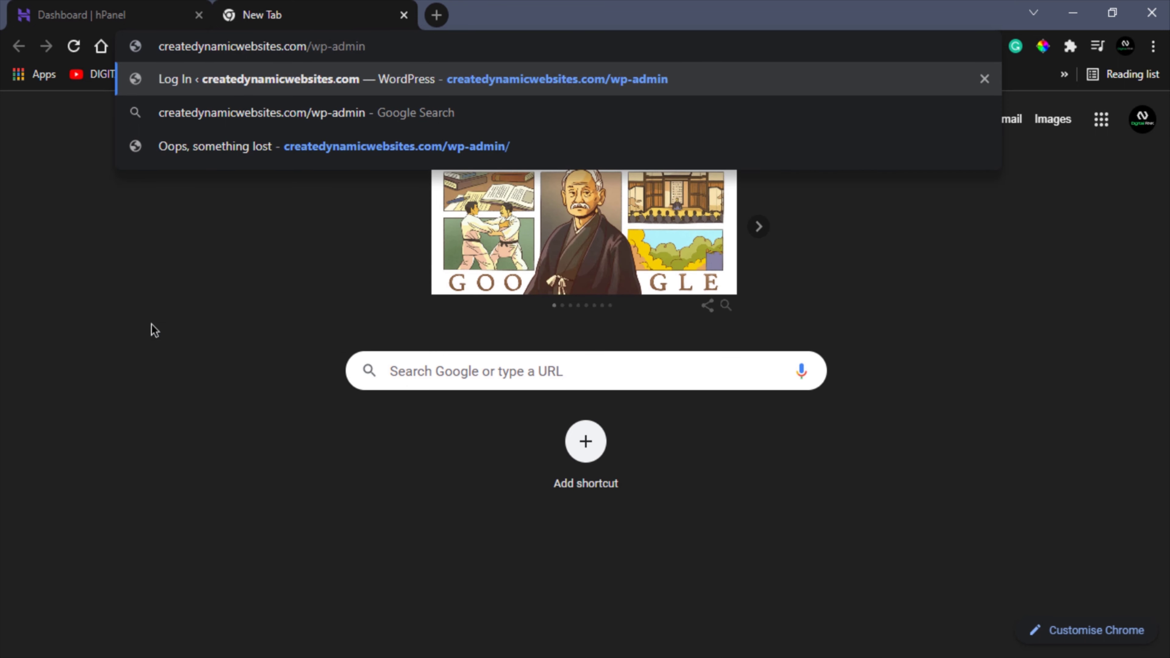
key("Return")
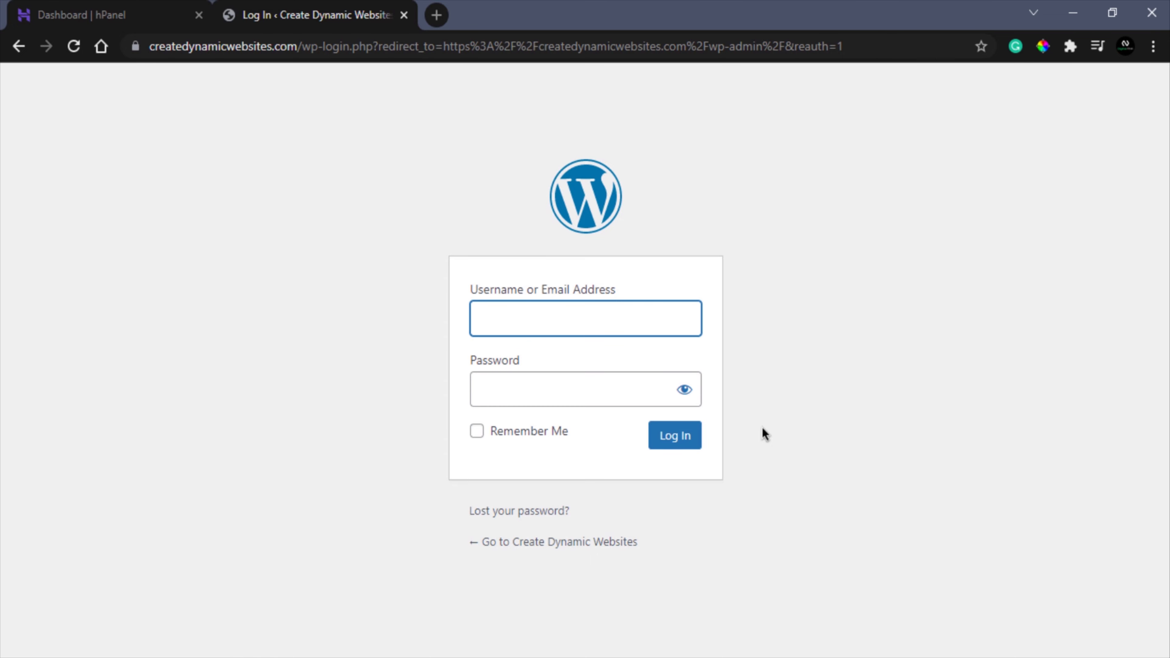
- Check the domain's A record on DNS Checker, confirming 153.92.6.74 worldwide
left_click(436, 15)
type("dns")
key("Return")
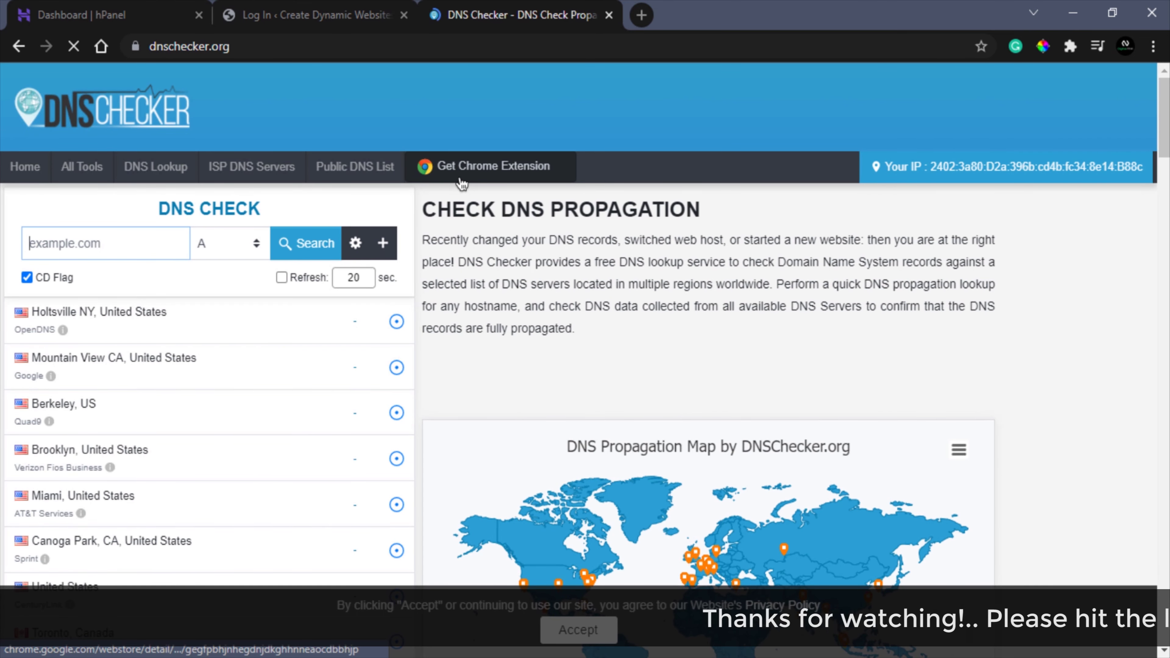
left_click(83, 249)
left_click(86, 282)
left_click(306, 243)
scroll(382, 475, "down", 6)
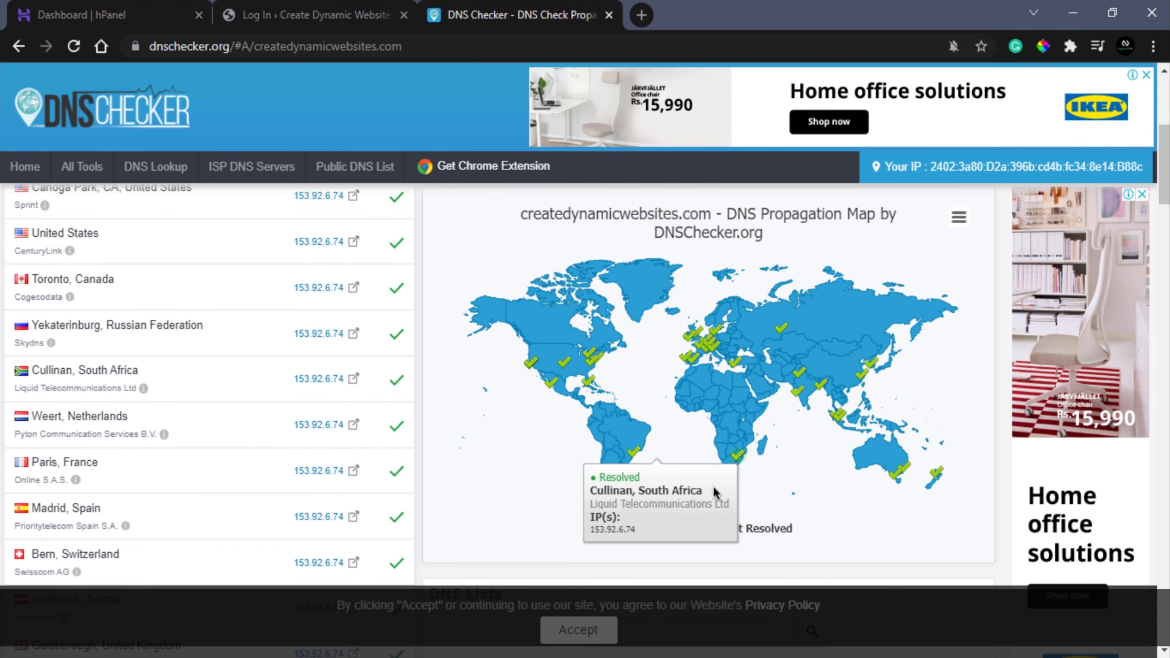
- Close DNS Checker and fill in the admin username on the WordPress login
left_click(608, 15)
type("crea")
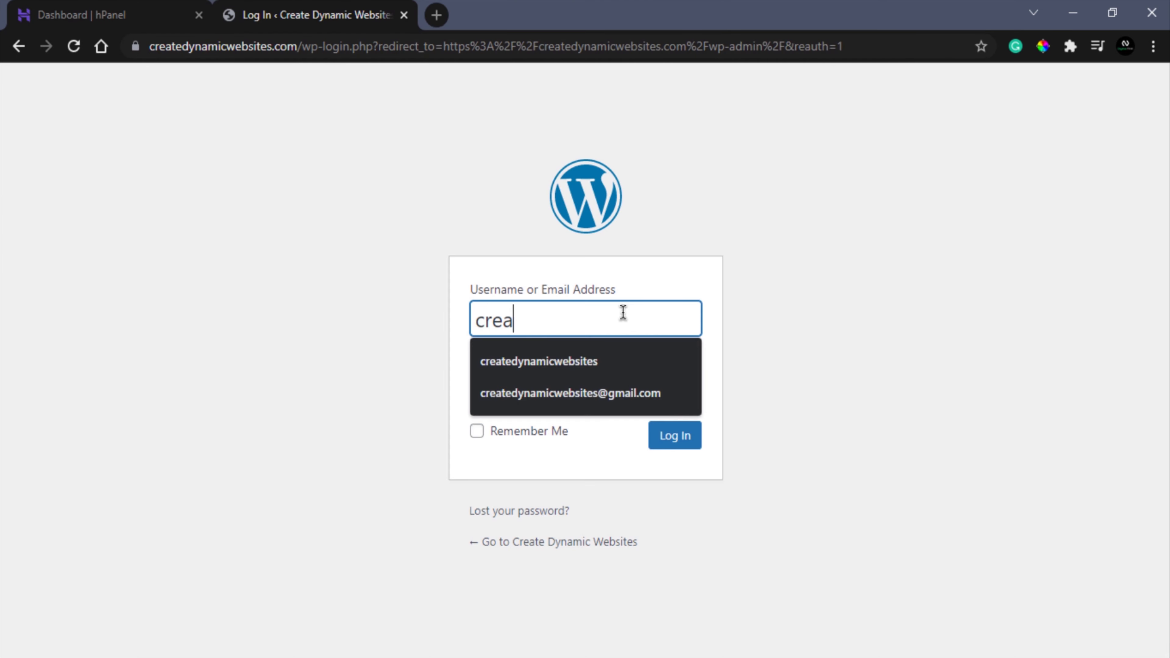
type("tedynamicwebsites")
left_click(629, 362)
- Log in to the WordPress admin with the account password
left_click(611, 386)
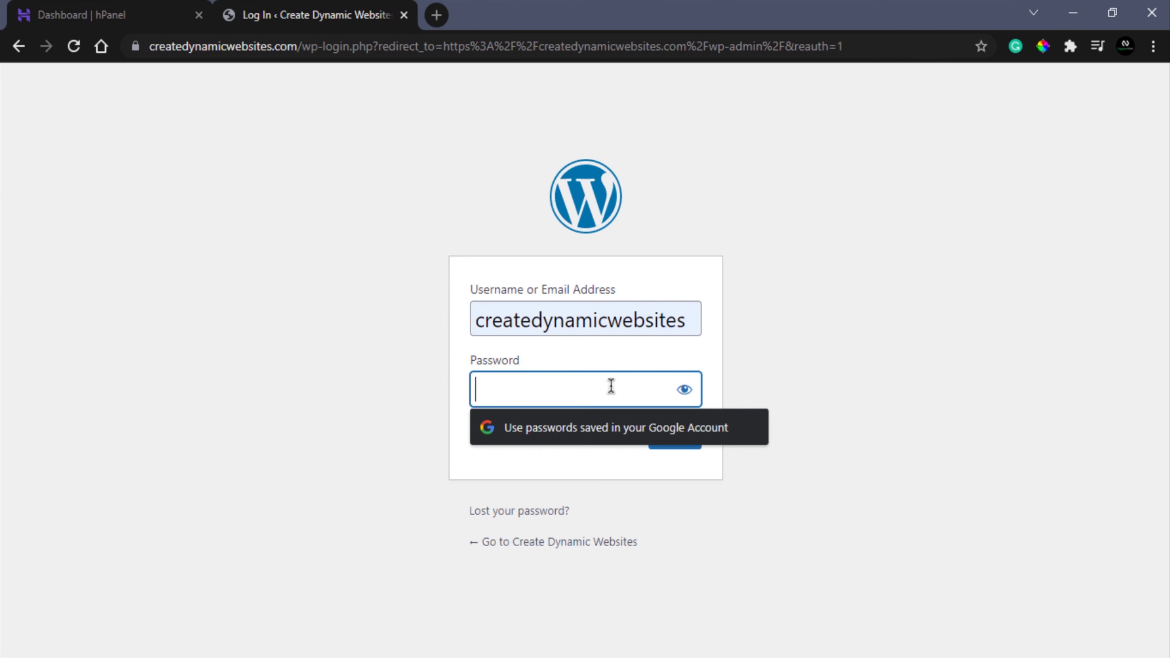
type("●●●●●●●●●●●●")
key("Return")
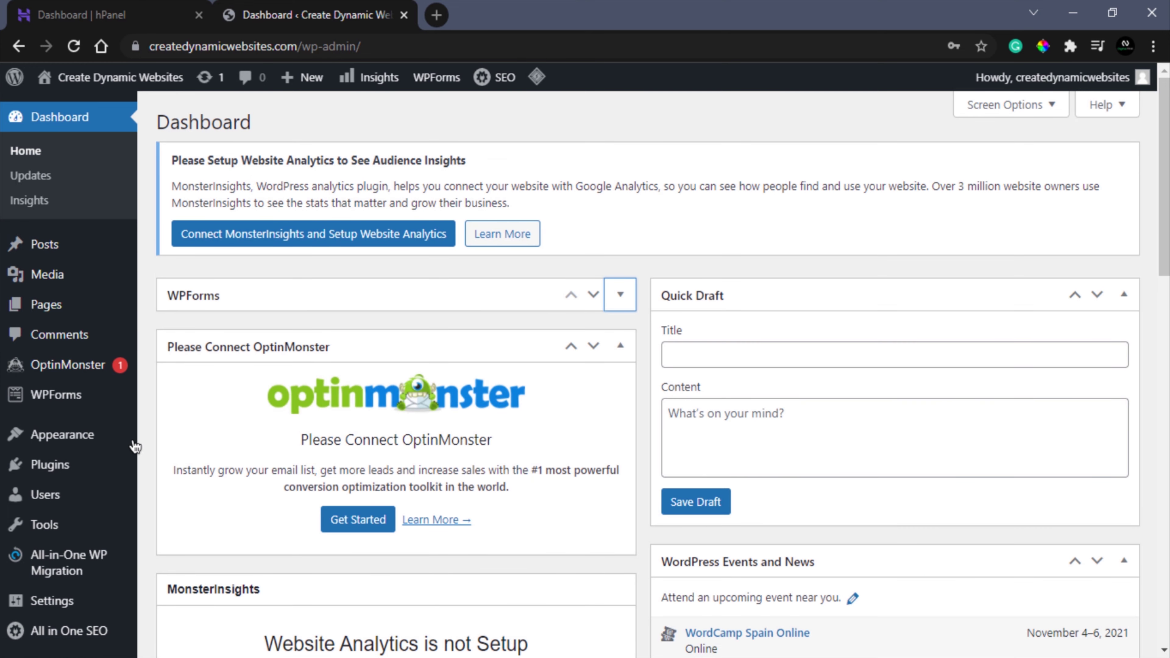
- Search 'astra' under Themes > Add New, then install and activate Astra
mouse_move(105, 440)
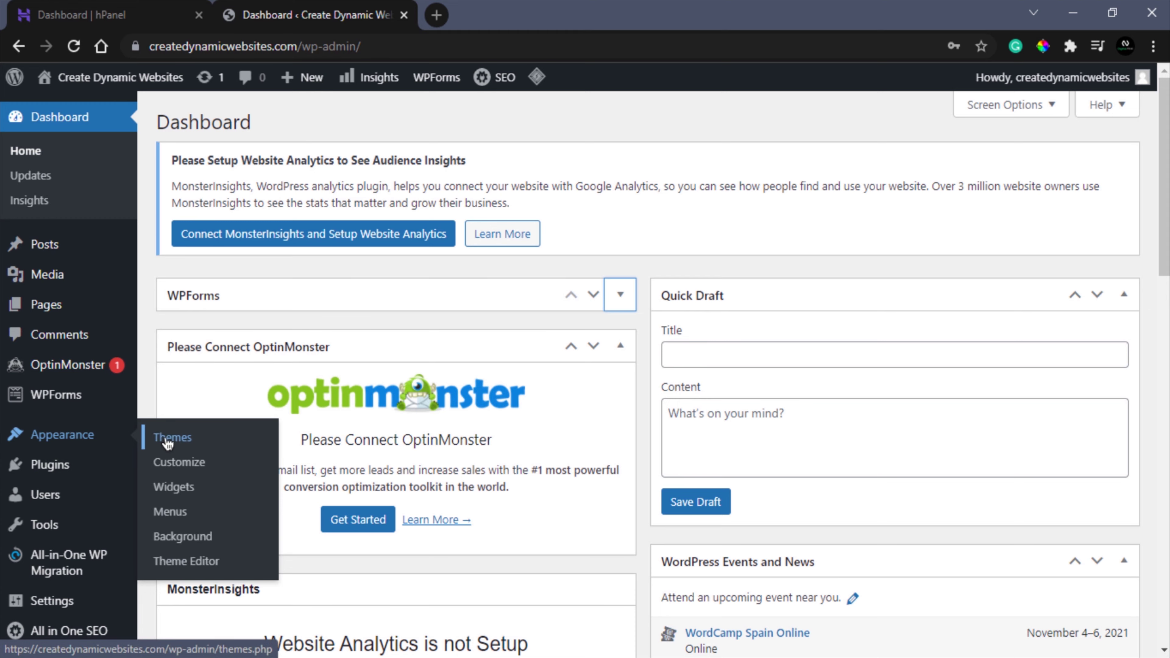
left_click(163, 439)
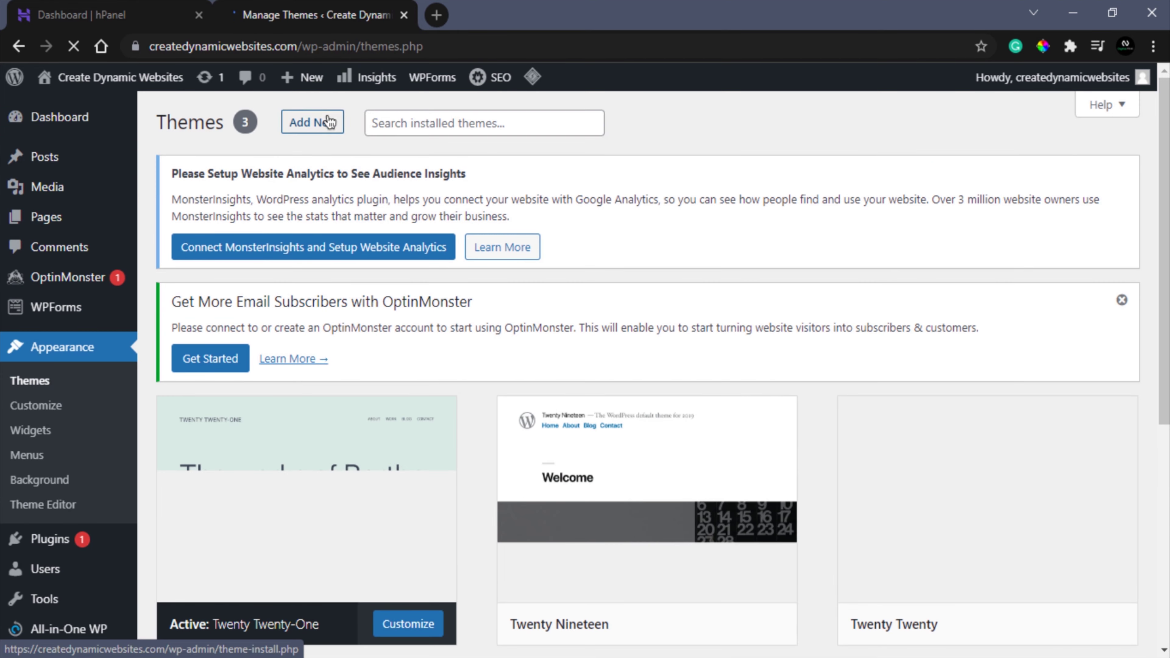
left_click(328, 121)
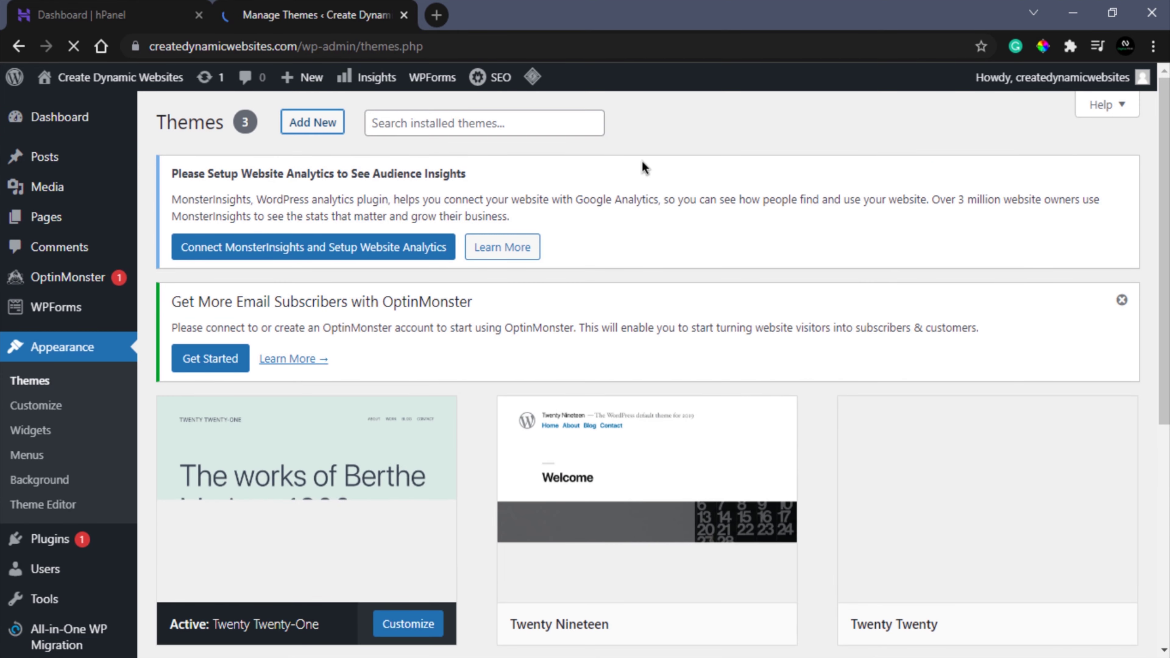
left_click(943, 416)
type("astra")
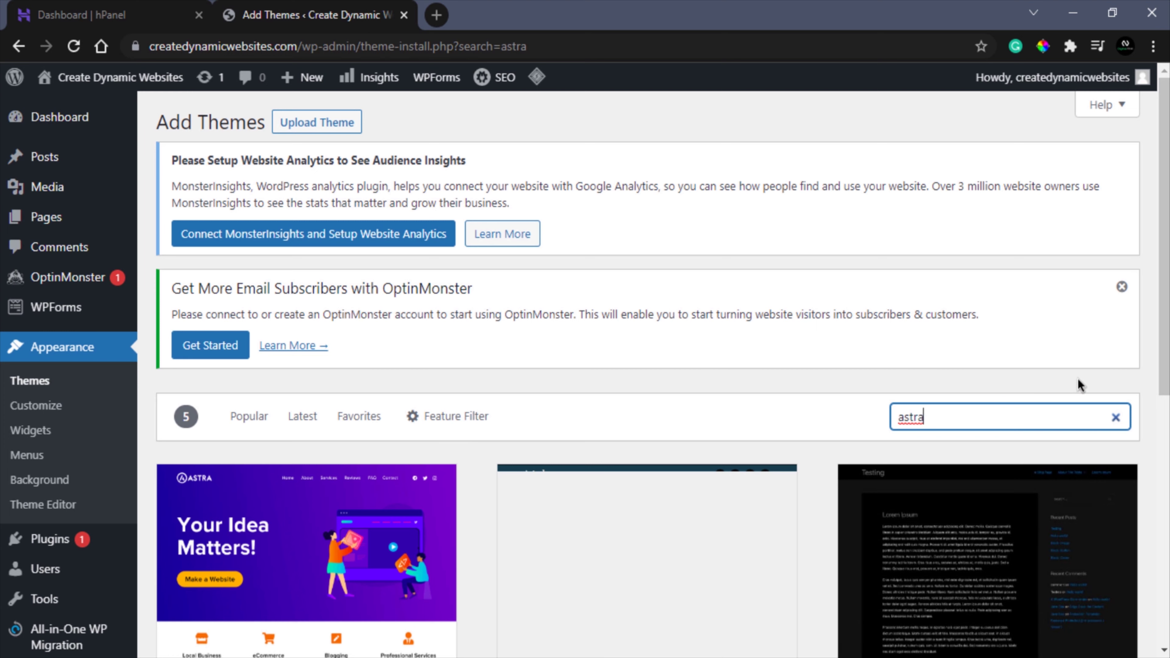
scroll(1130, 371, "down", 3)
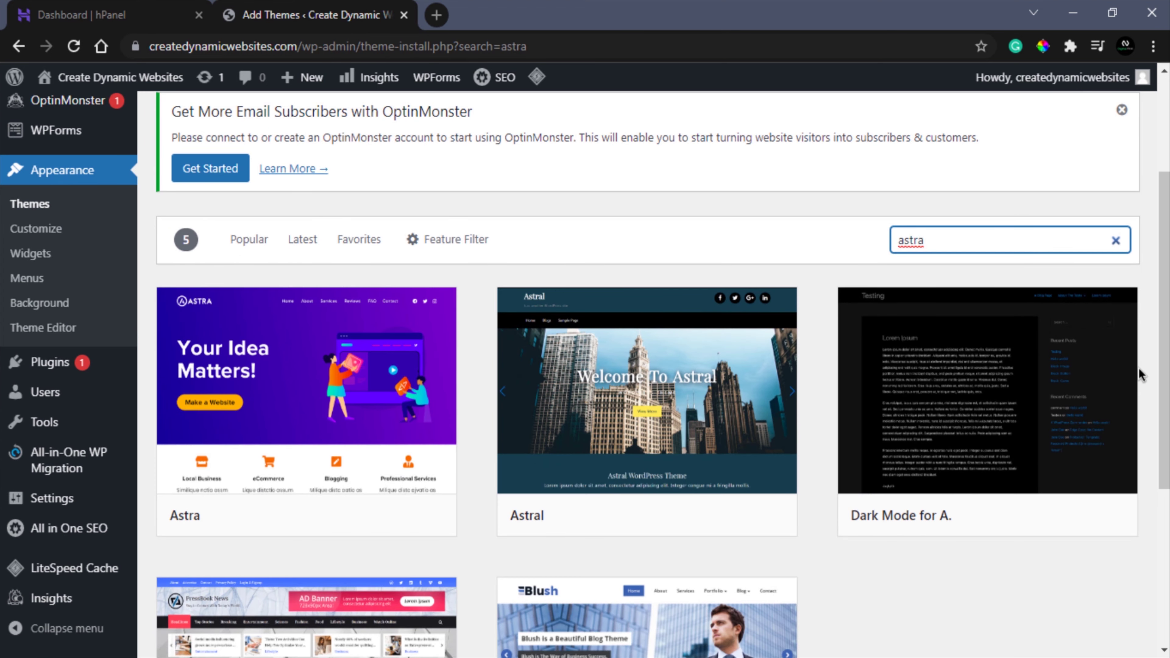
mouse_move(314, 398)
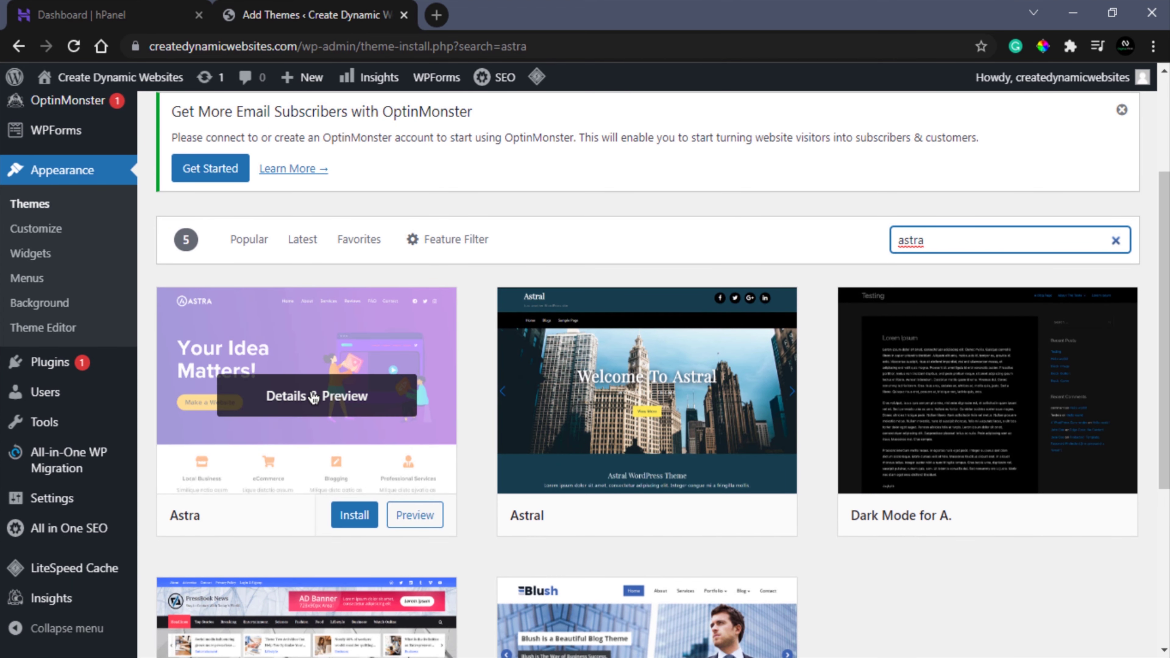
left_click(358, 517)
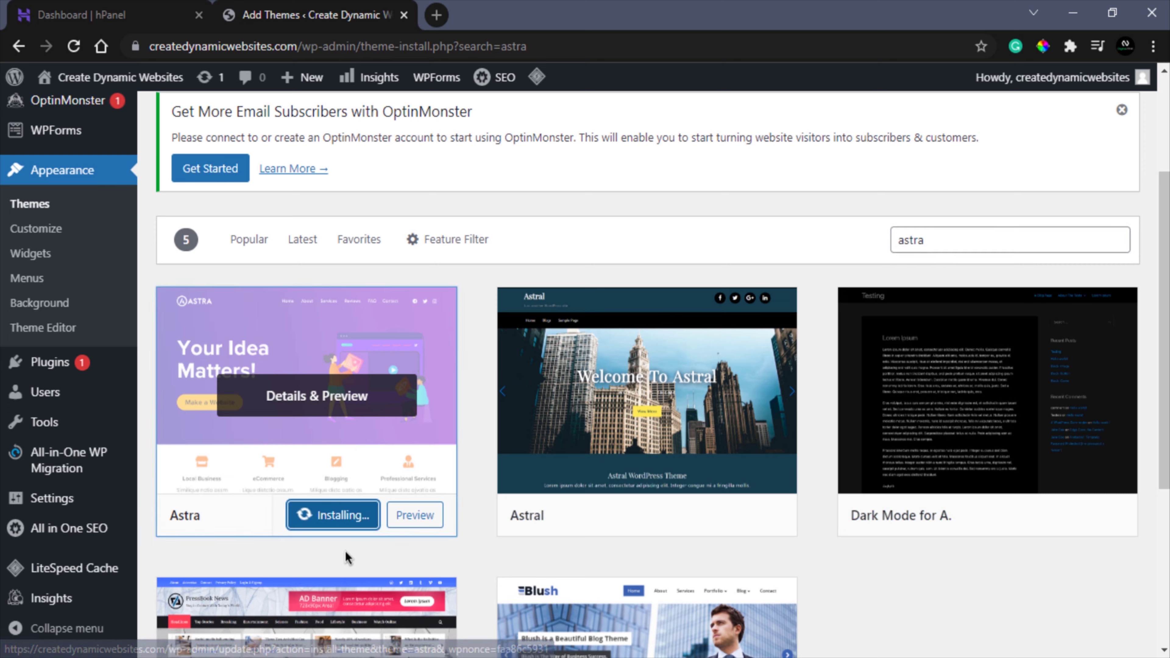
left_click(335, 516)
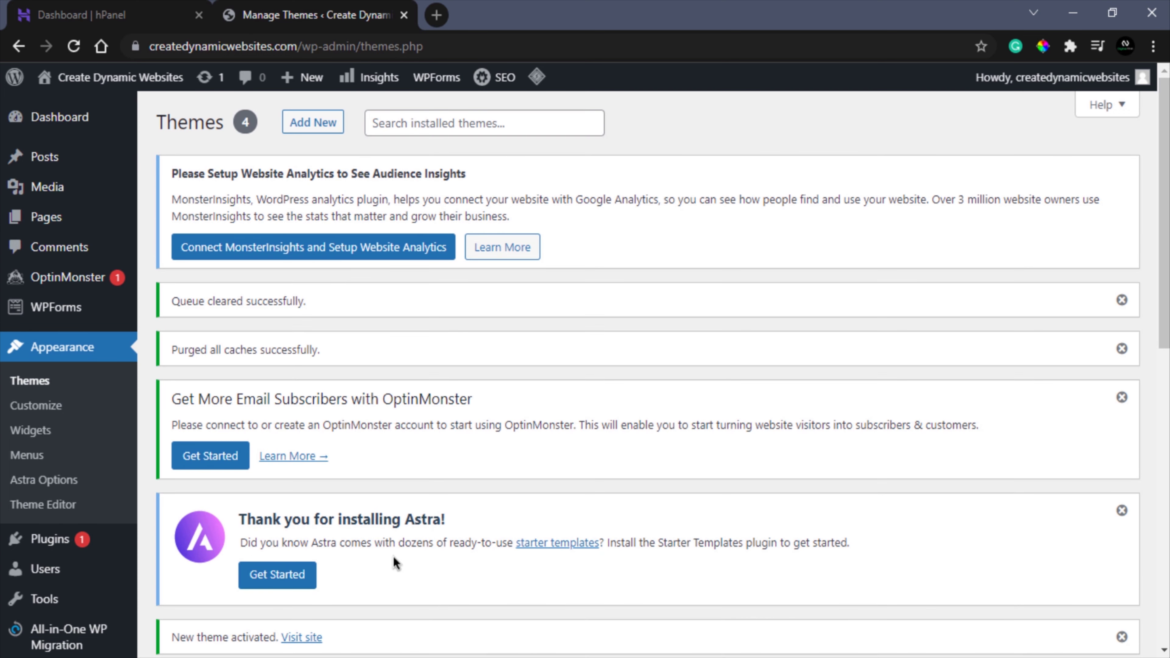
- Find the Brainstorm Force Starter Templates plugin by searching 'starter templates', then install and activate it
mouse_move(98, 534)
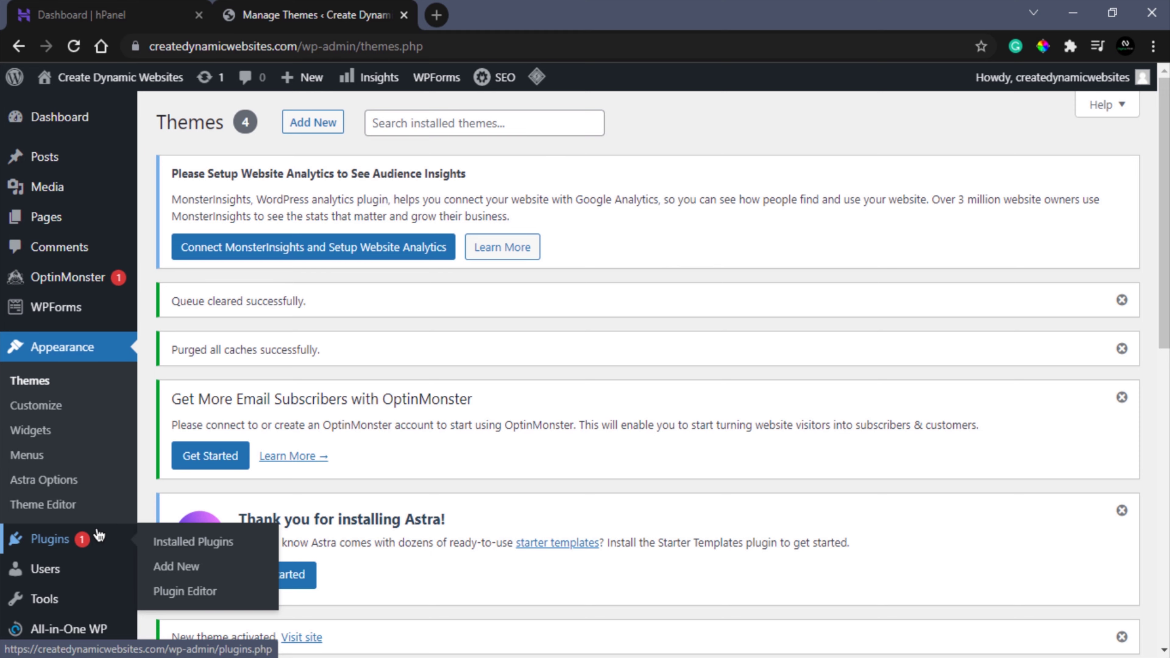
left_click(172, 575)
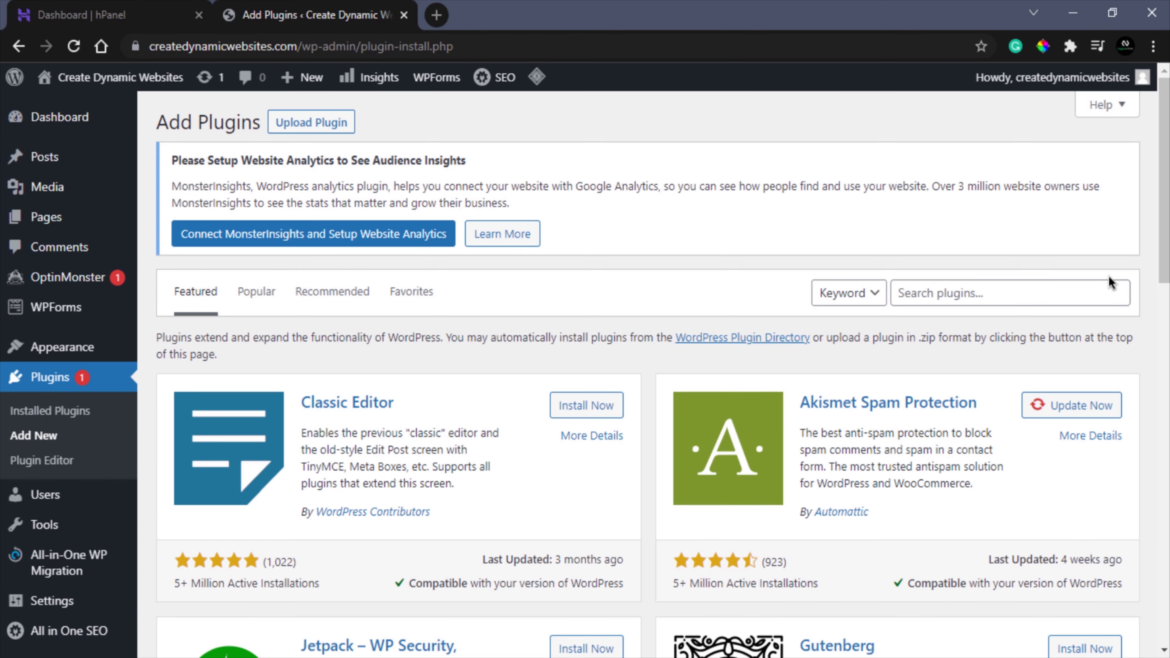
left_click(1030, 293)
type("starter templates")
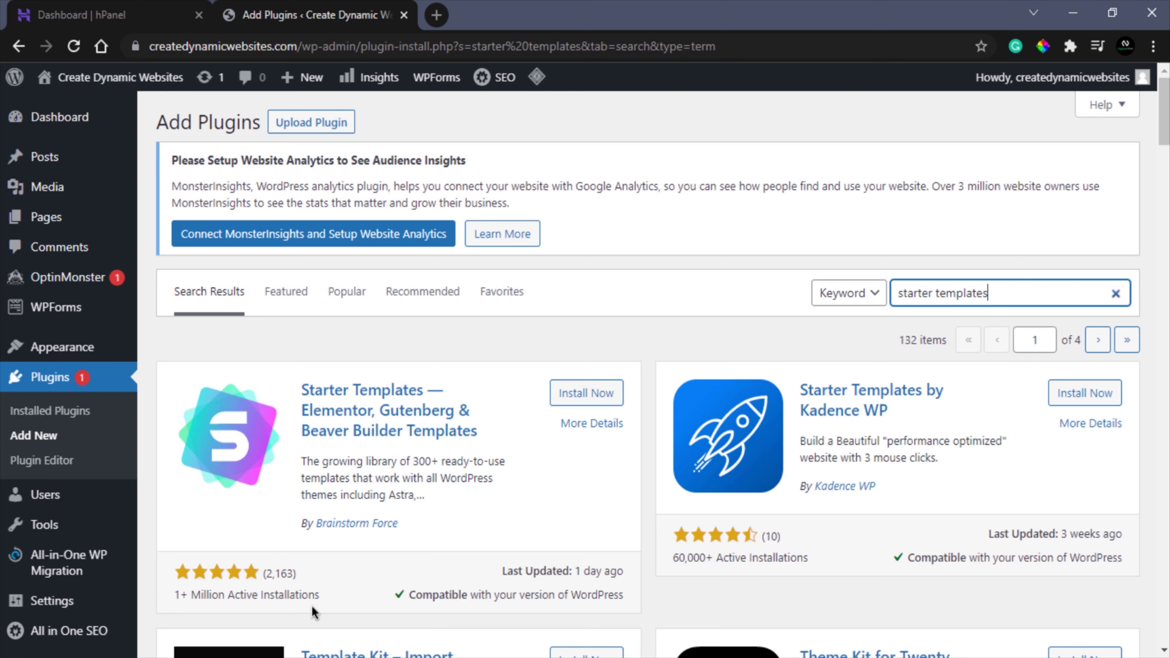
left_click(594, 397)
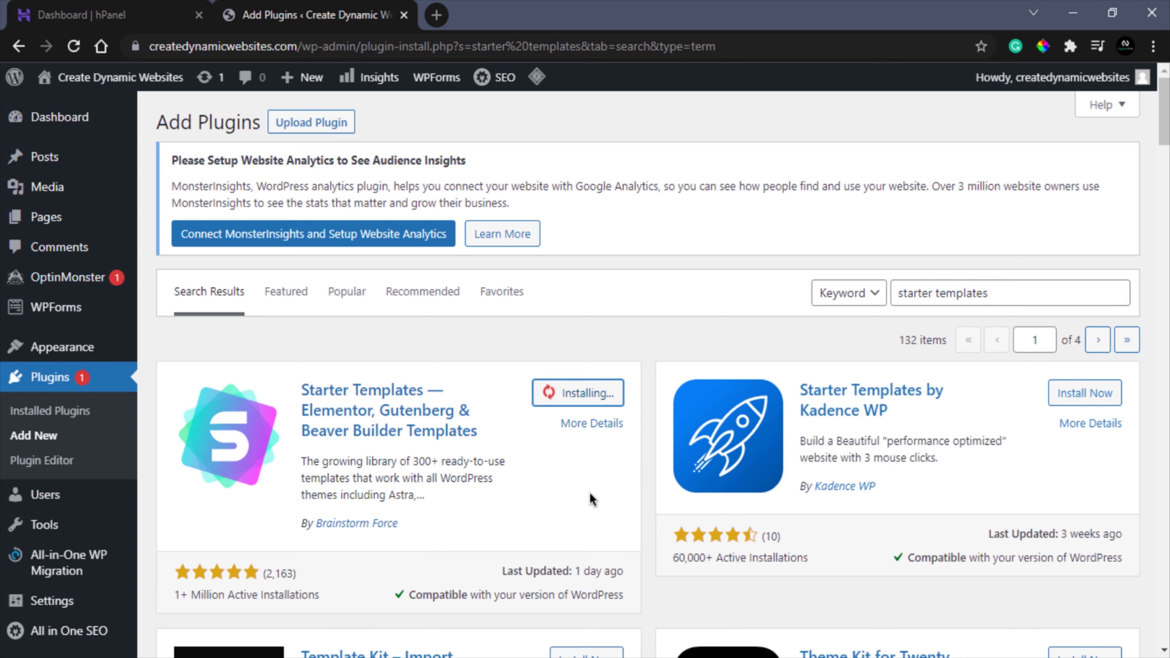
left_click(590, 395)
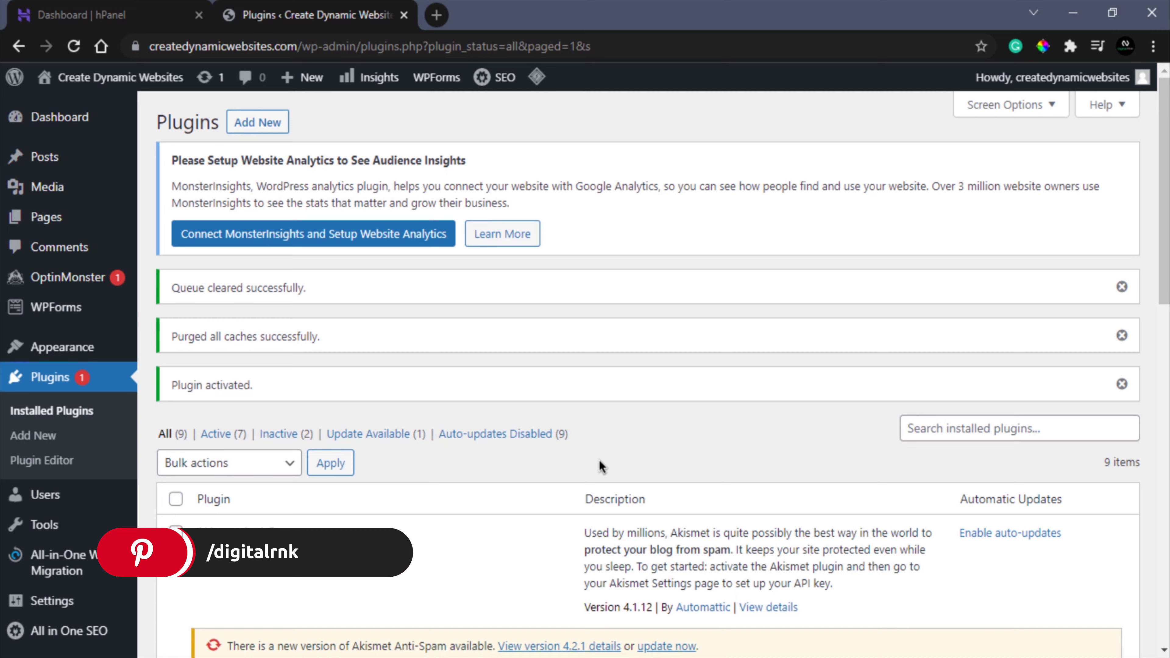
- Open the Starter Templates library with Elementor as page builder and filter to free templates
mouse_move(55, 346)
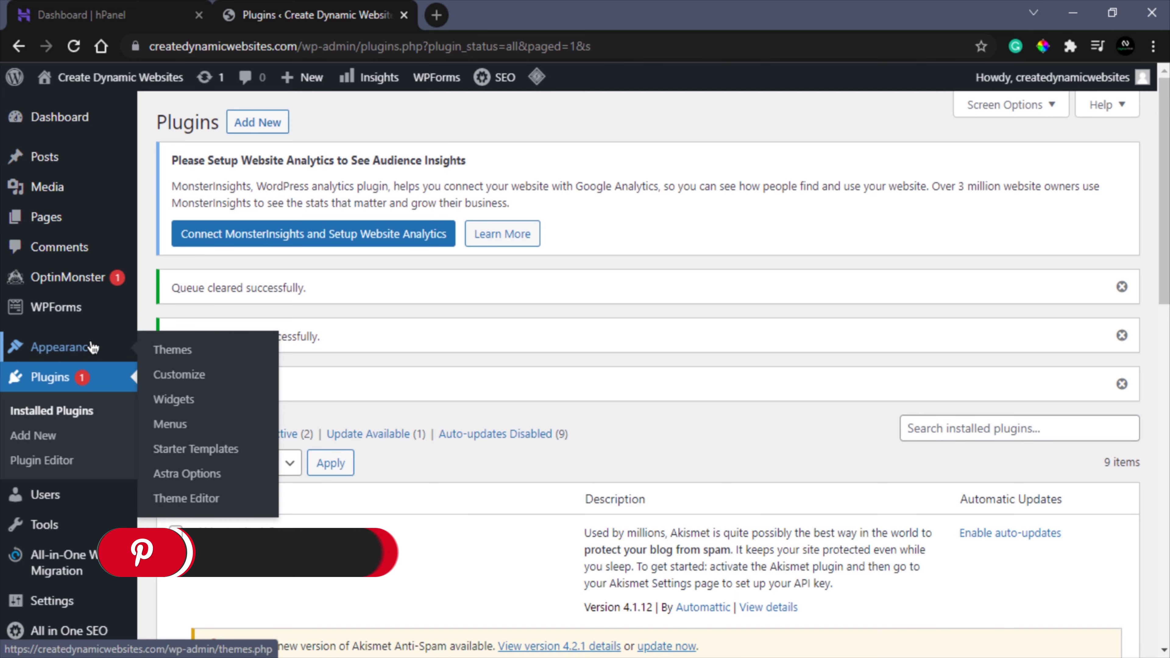
left_click(185, 449)
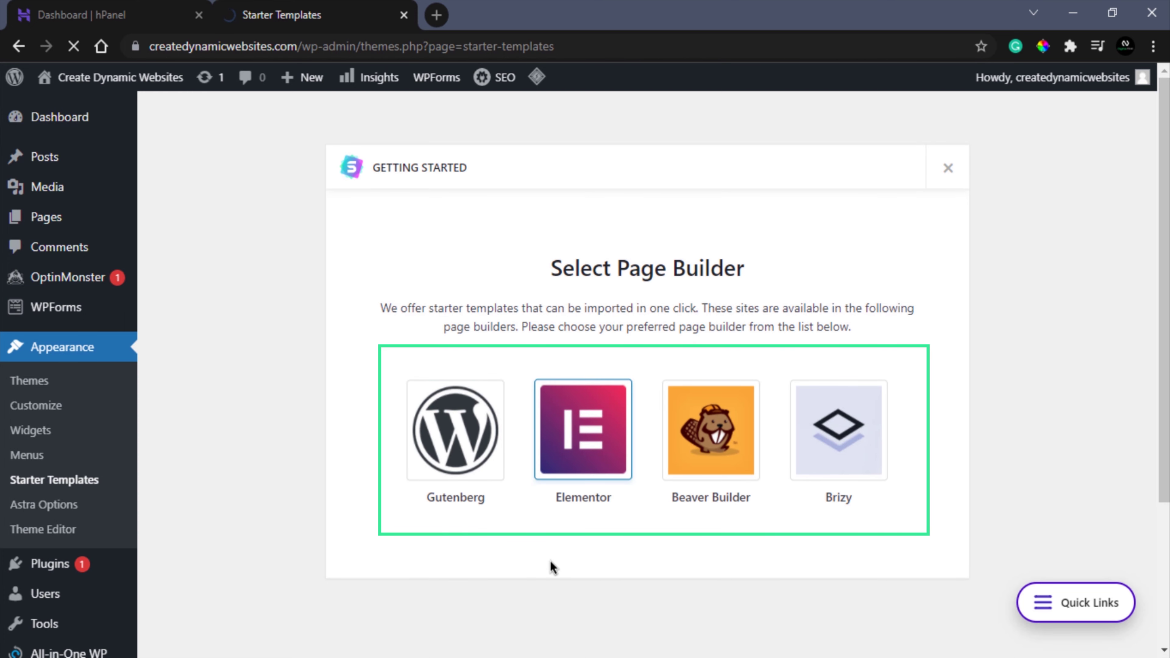
left_click(581, 437)
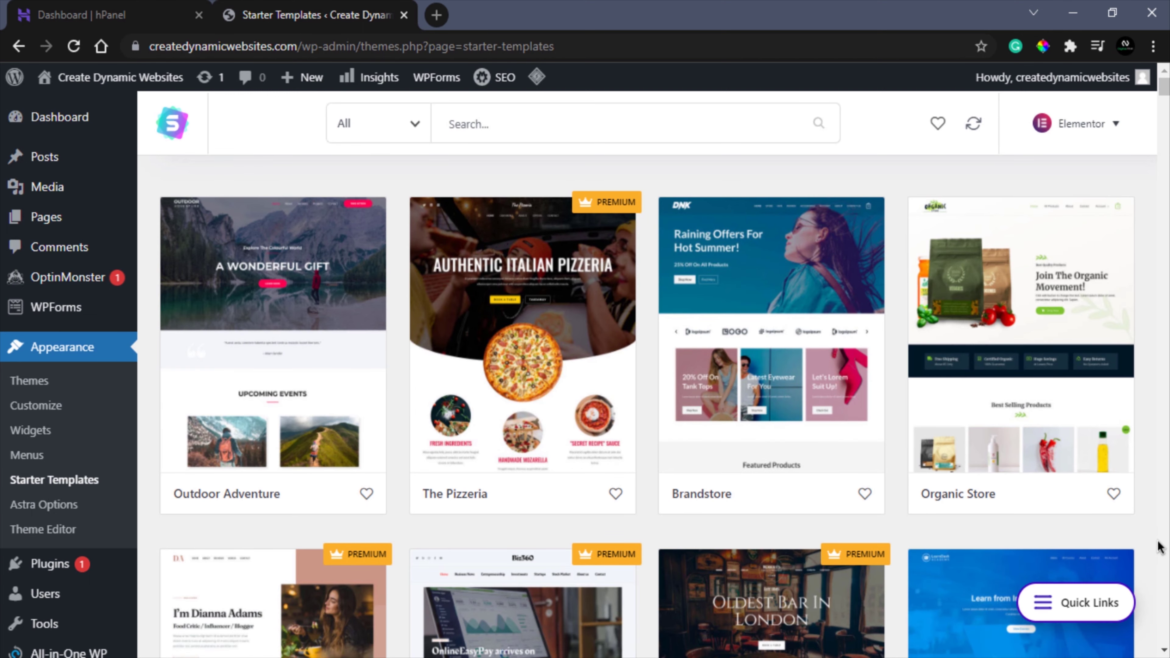
scroll(1159, 547, "down", 5)
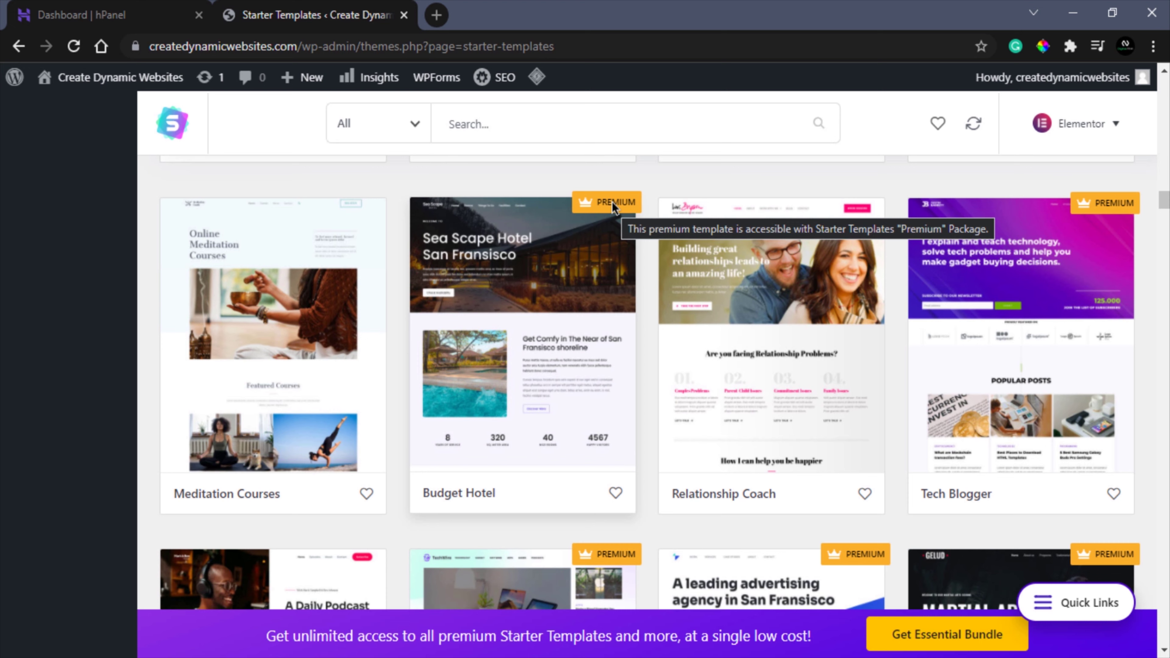
left_click(415, 138)
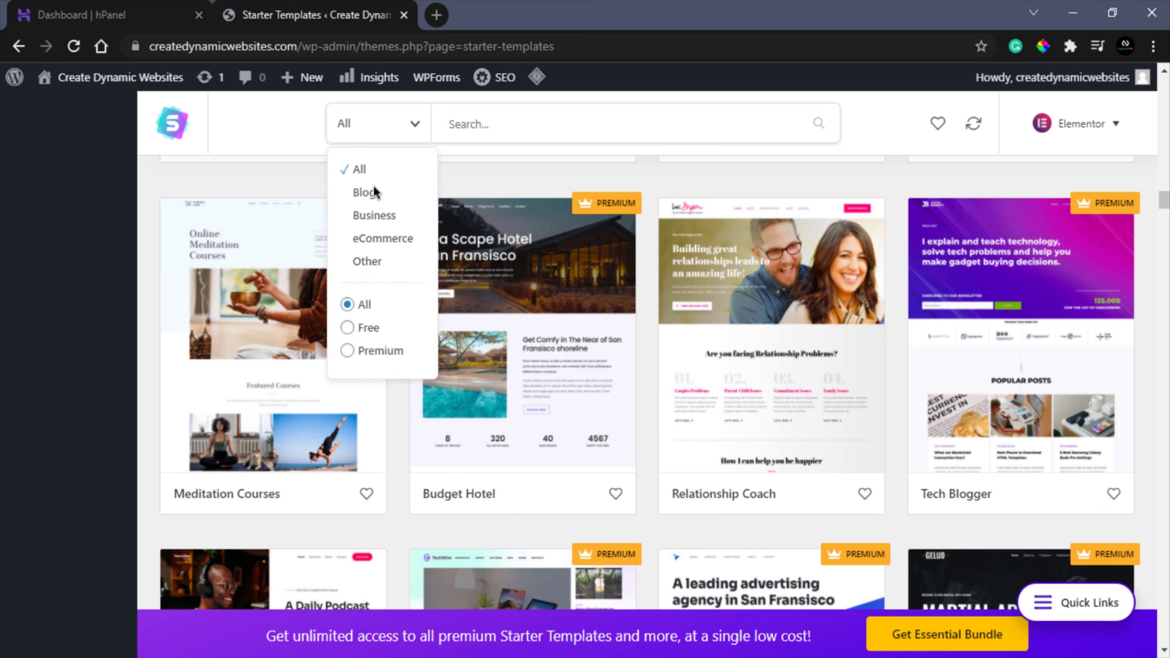
left_click(347, 328)
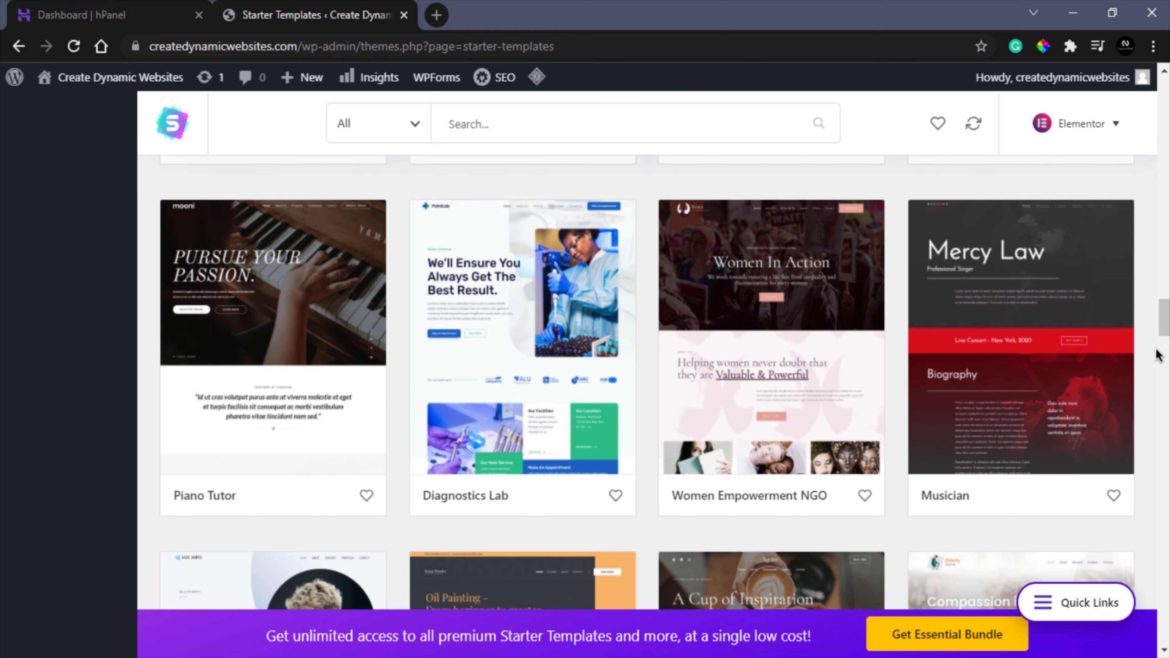
scroll(1158, 355, "up", 5)
scroll(1158, 368, "down", 15)
scroll(1157, 400, "up", 4)
scroll(1157, 400, "down", 4)
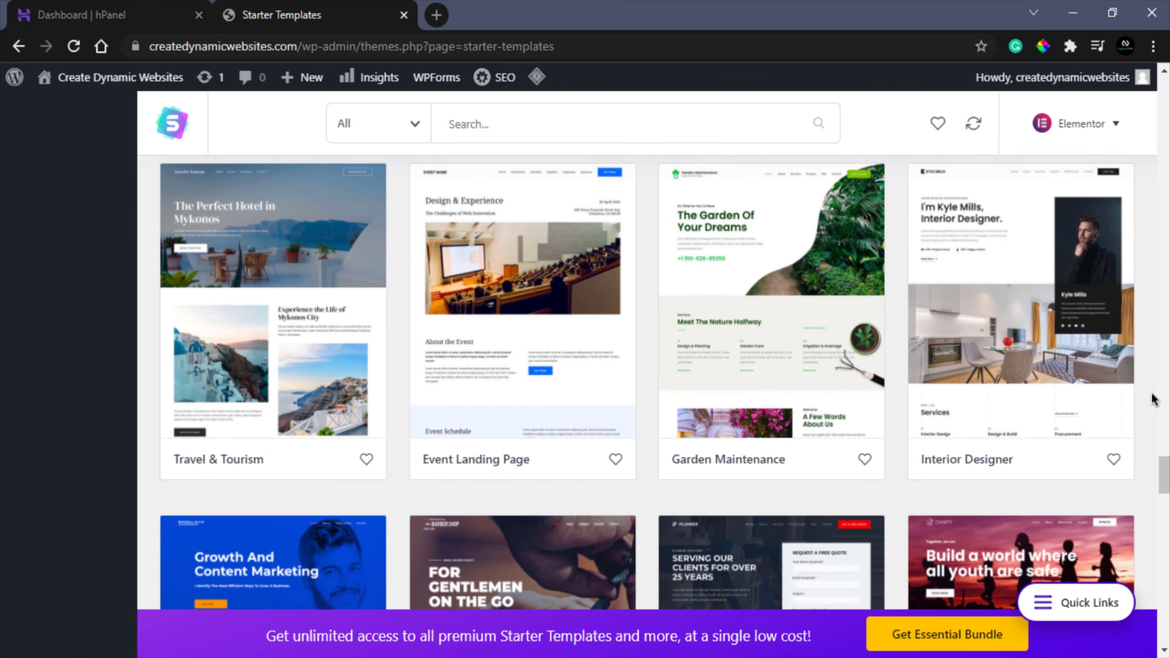
- Import the complete Travel & Tourism template site and confirm the import
left_click(266, 341)
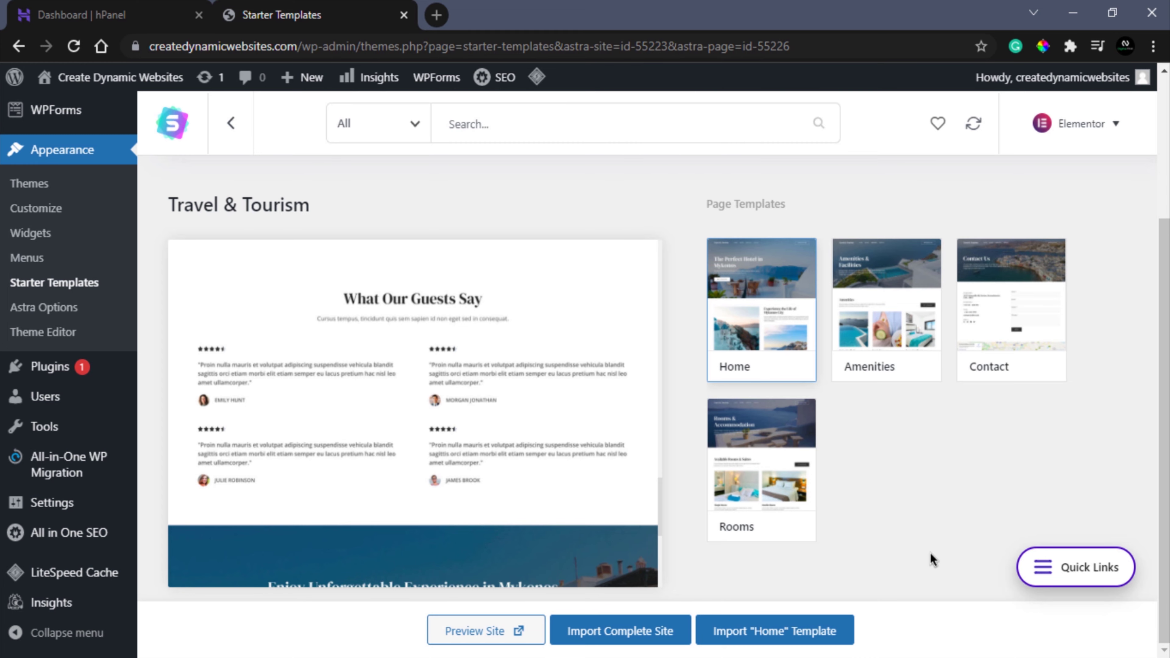
left_click(624, 631)
left_click(373, 492)
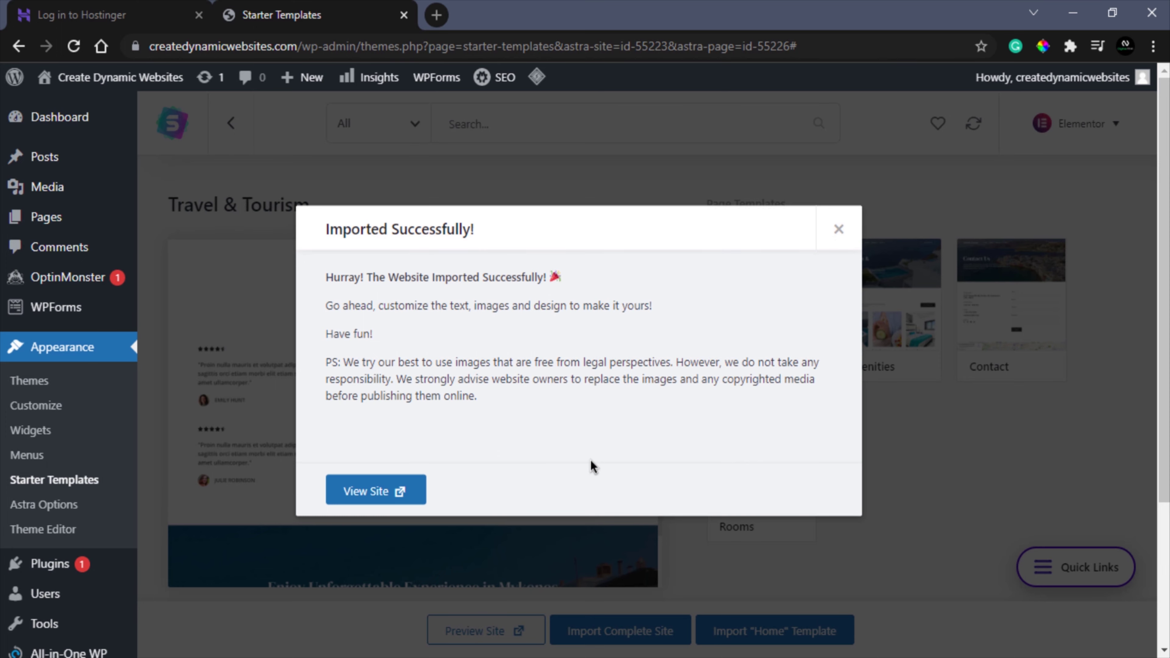
- View the imported 'Perfect Hotel in Mykonos' homepage in a new tab, then open it in Elementor
left_click(377, 492)
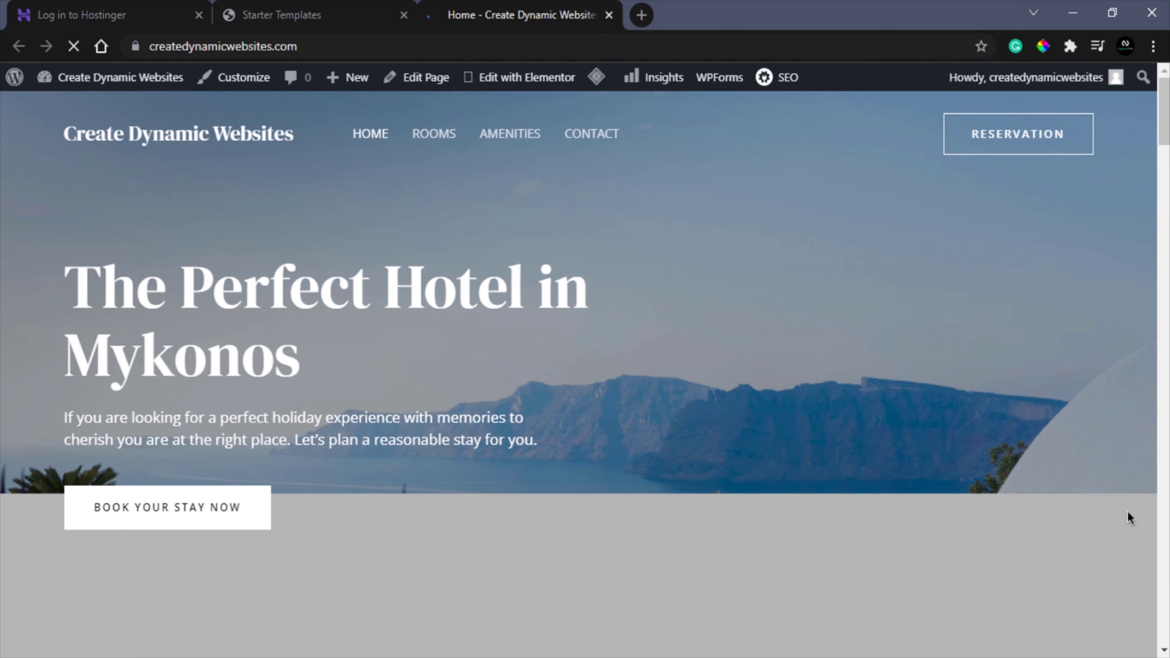
scroll(1127, 511, "down", 15)
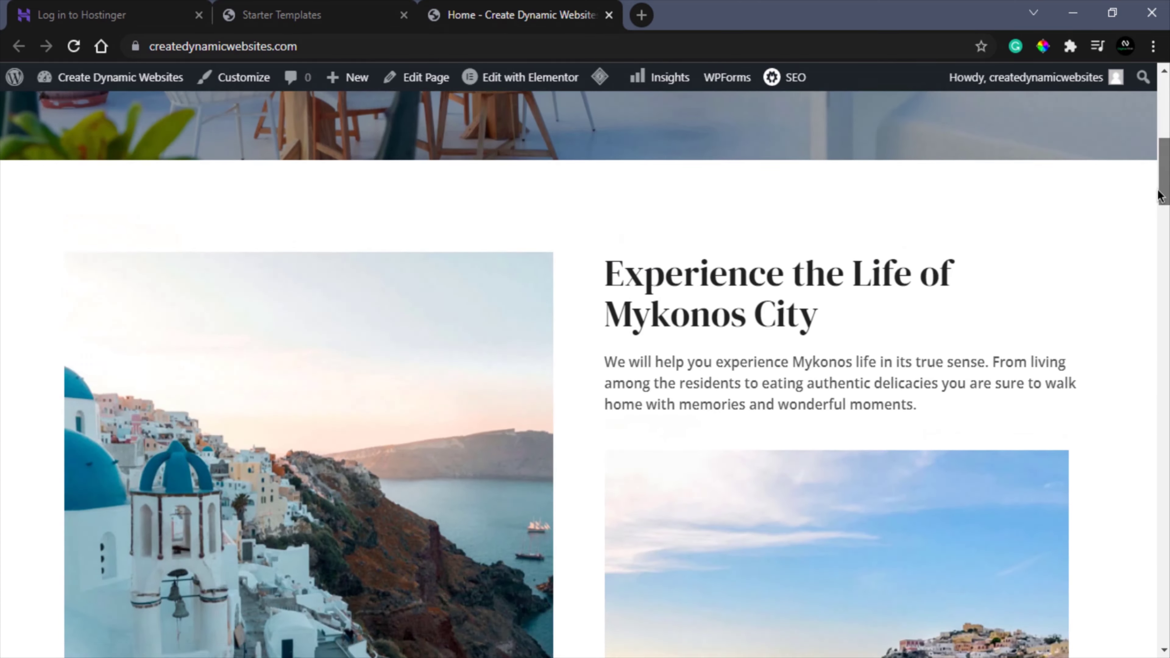
scroll(1153, 216, "down", 15)
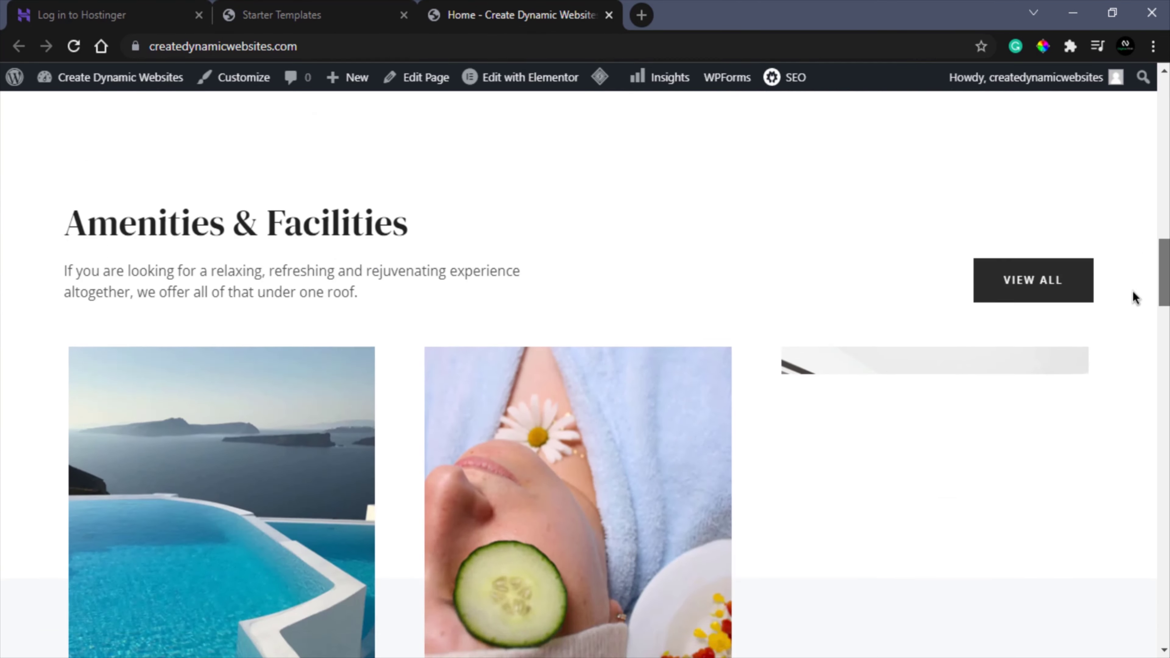
scroll(1127, 319, "down", 5)
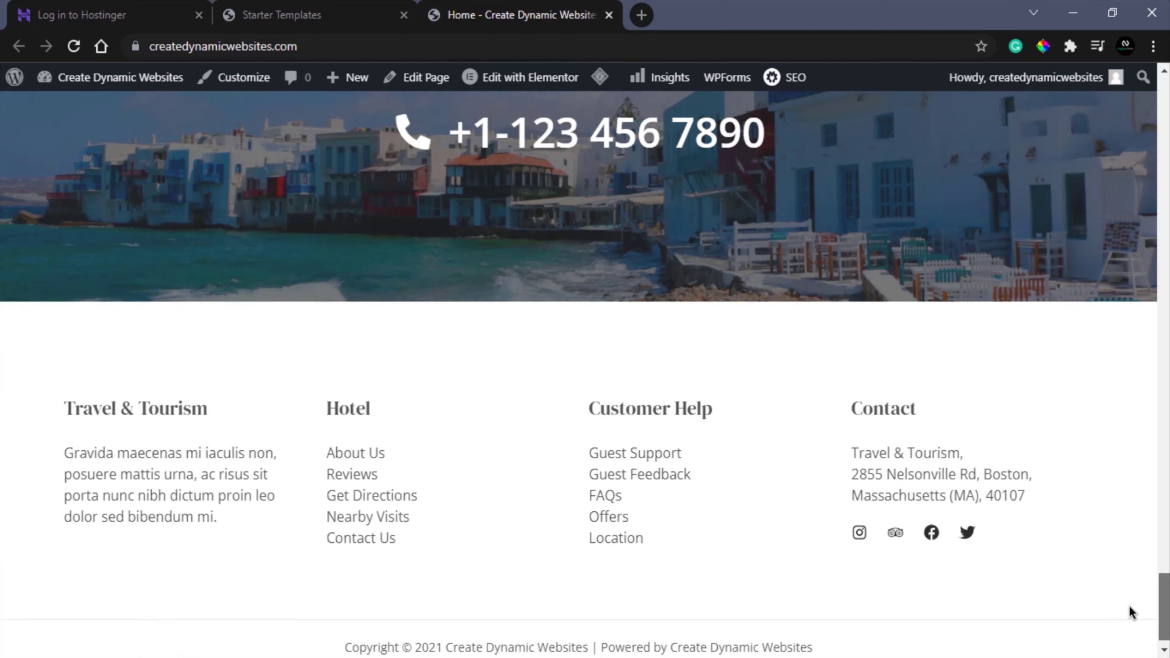
scroll(1131, 608, "up", 15)
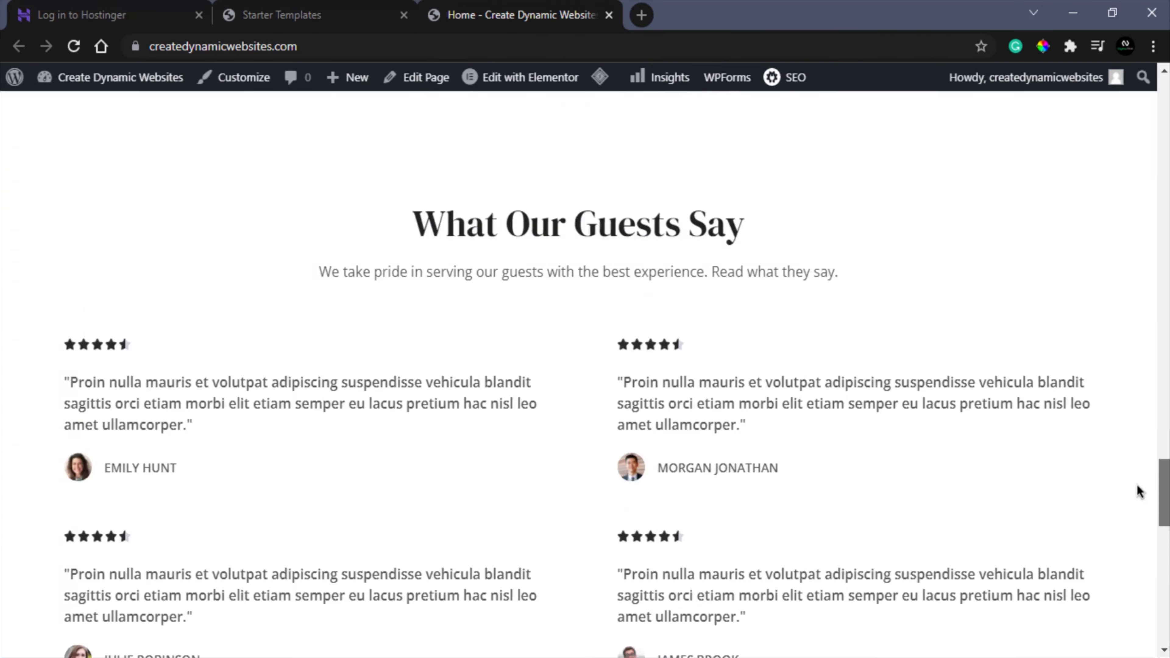
scroll(1146, 299, "up", 10)
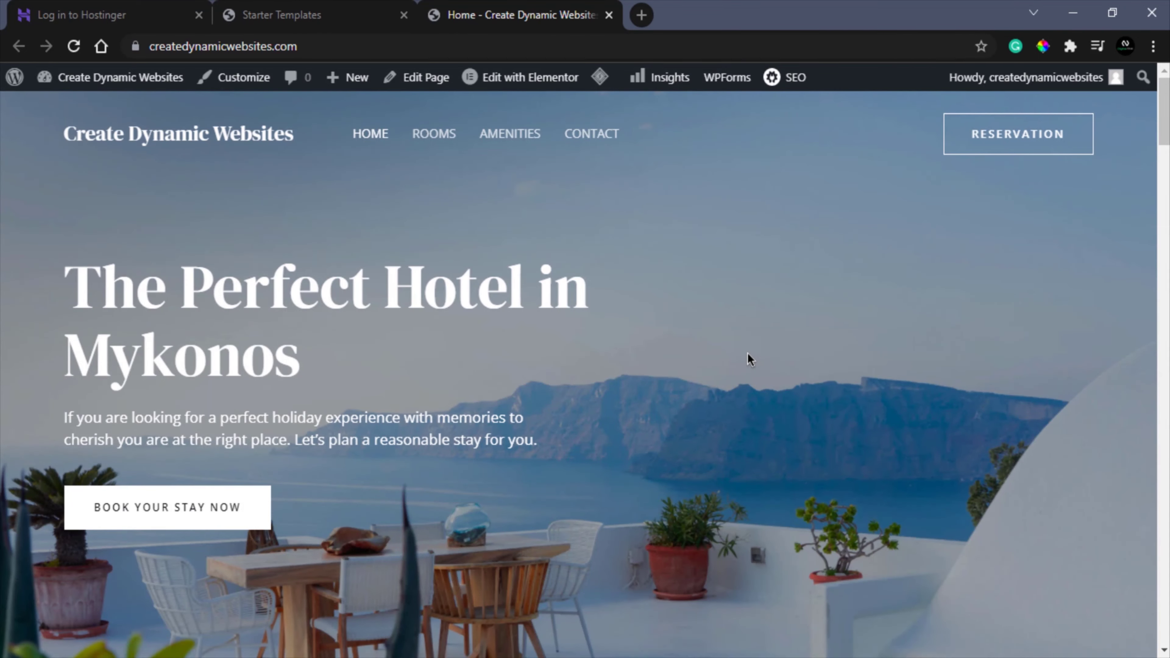
left_click(547, 80)
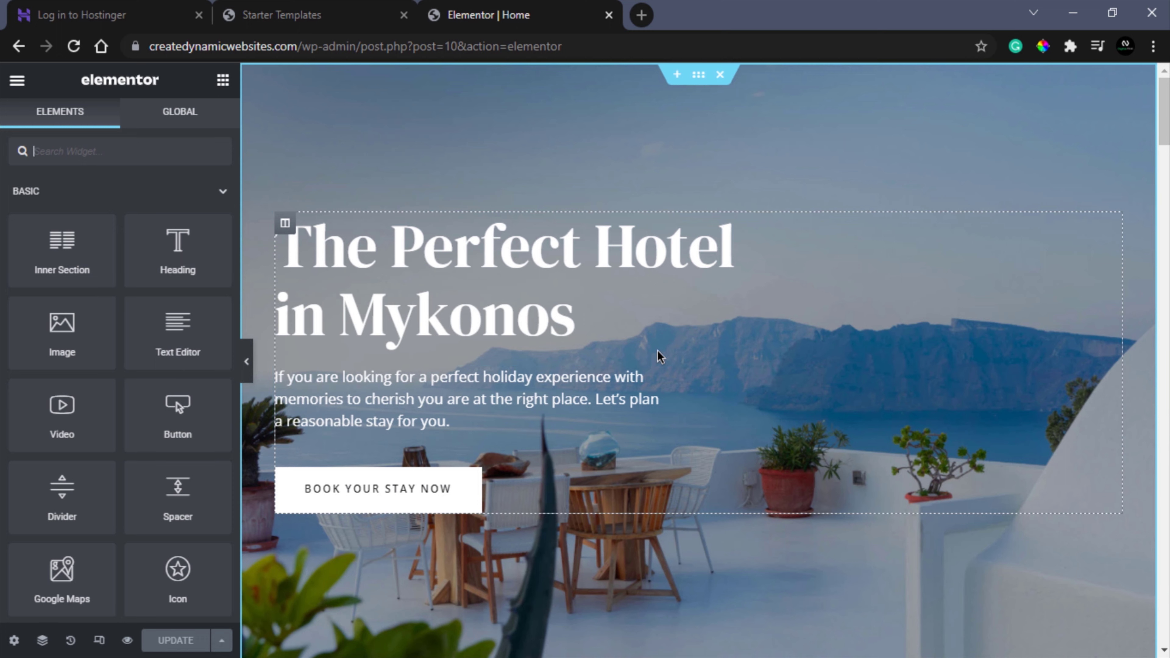
- Change the hero heading text to 'Create Amazing Websites!'
left_click(556, 259)
left_click_drag(152, 235, 22, 235)
type("Create Amazing Websites!")
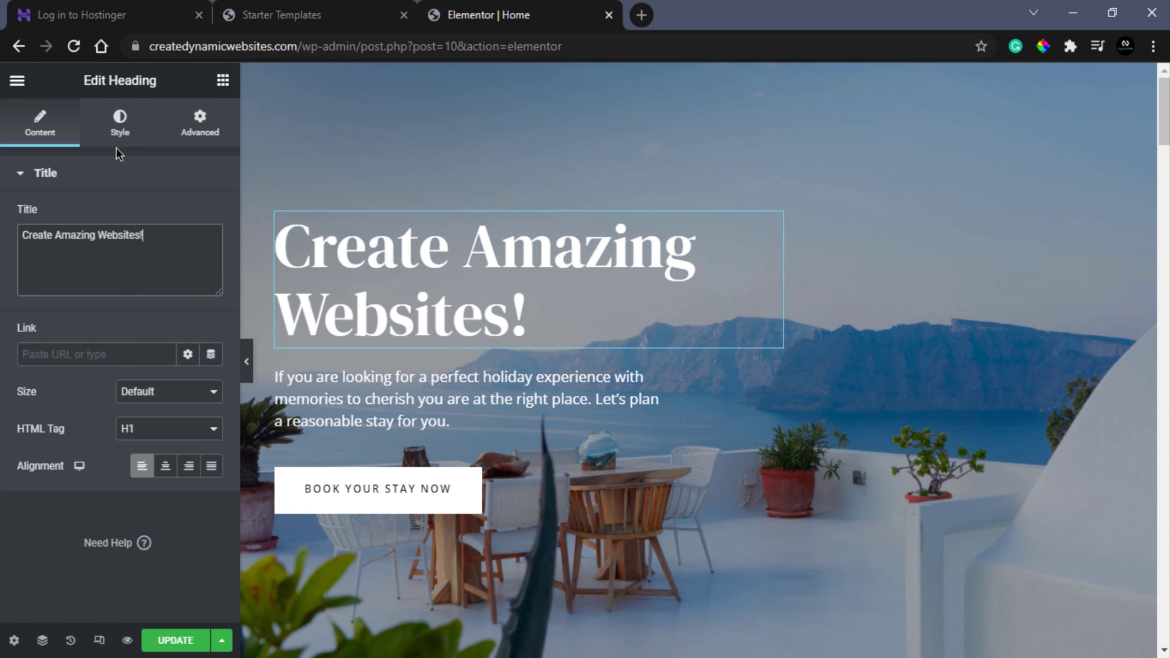
left_click(127, 130)
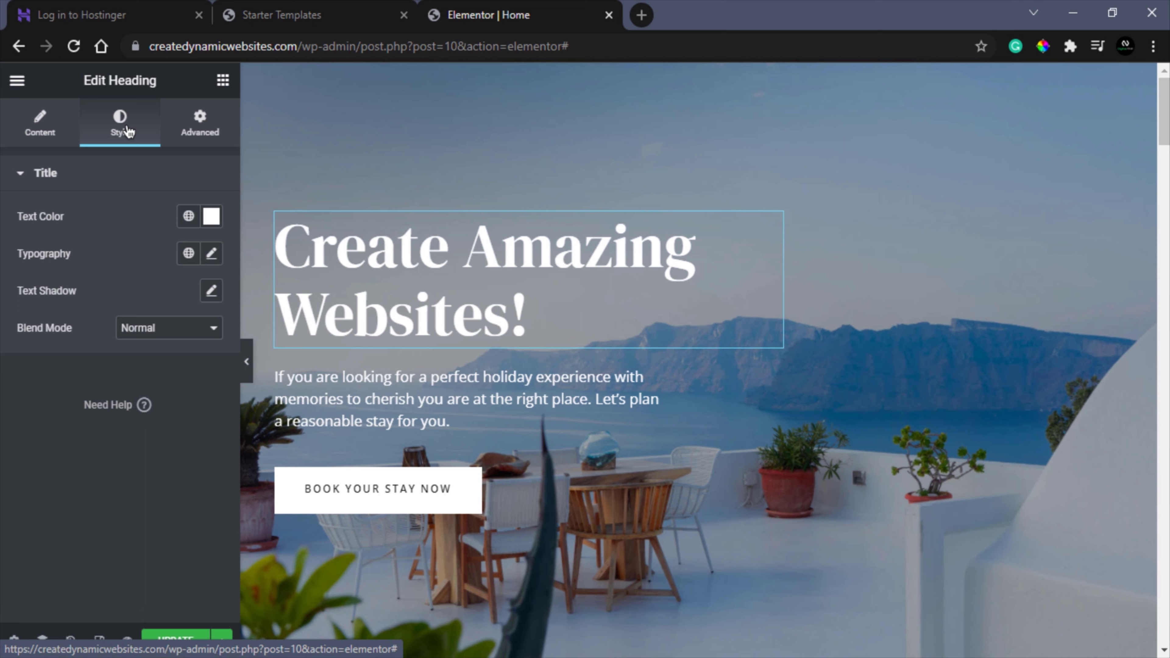
- Relabel the hero button 'Learn More' and link it to the site's home address
left_click(362, 496)
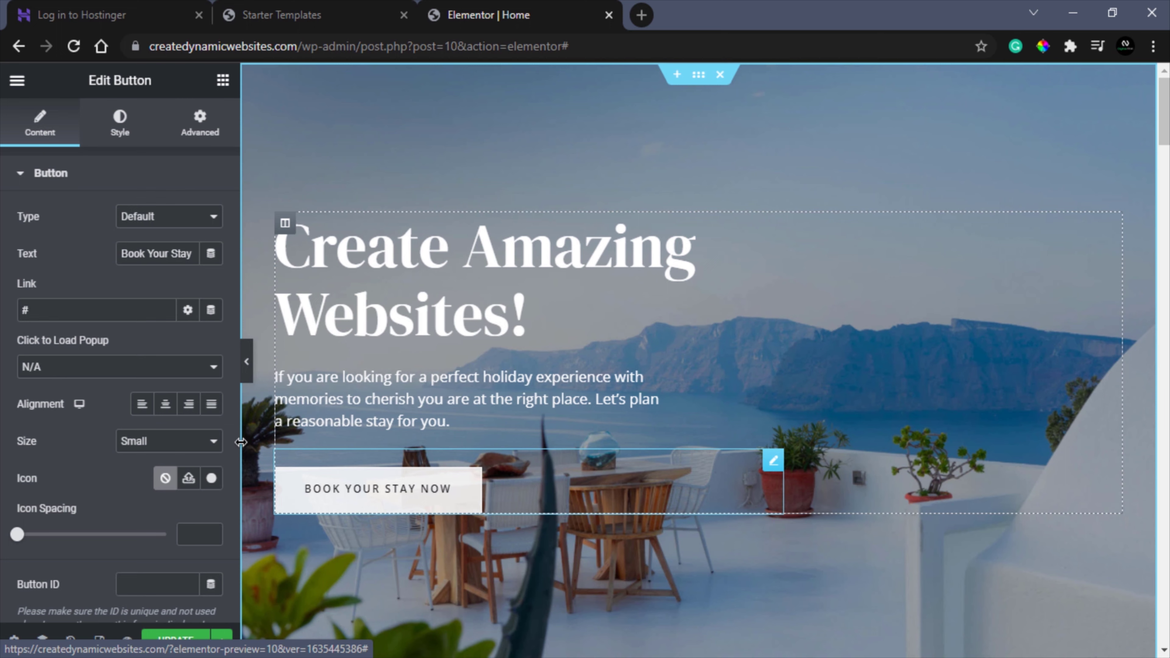
triple_click(144, 253)
type("Learn")
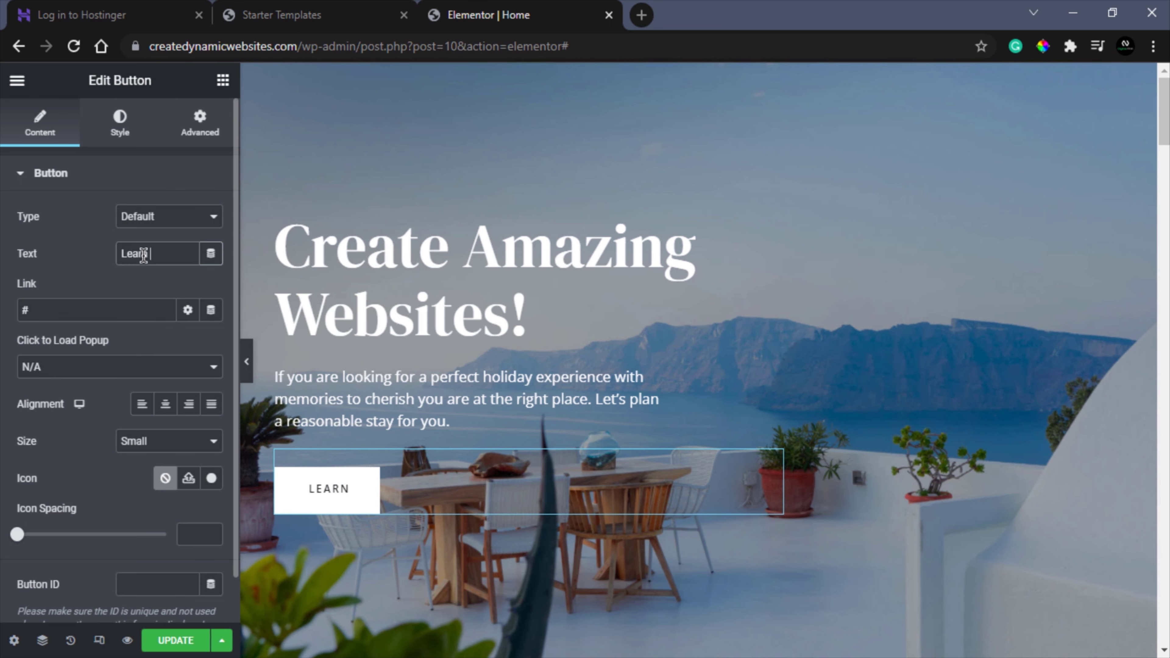
type(" More")
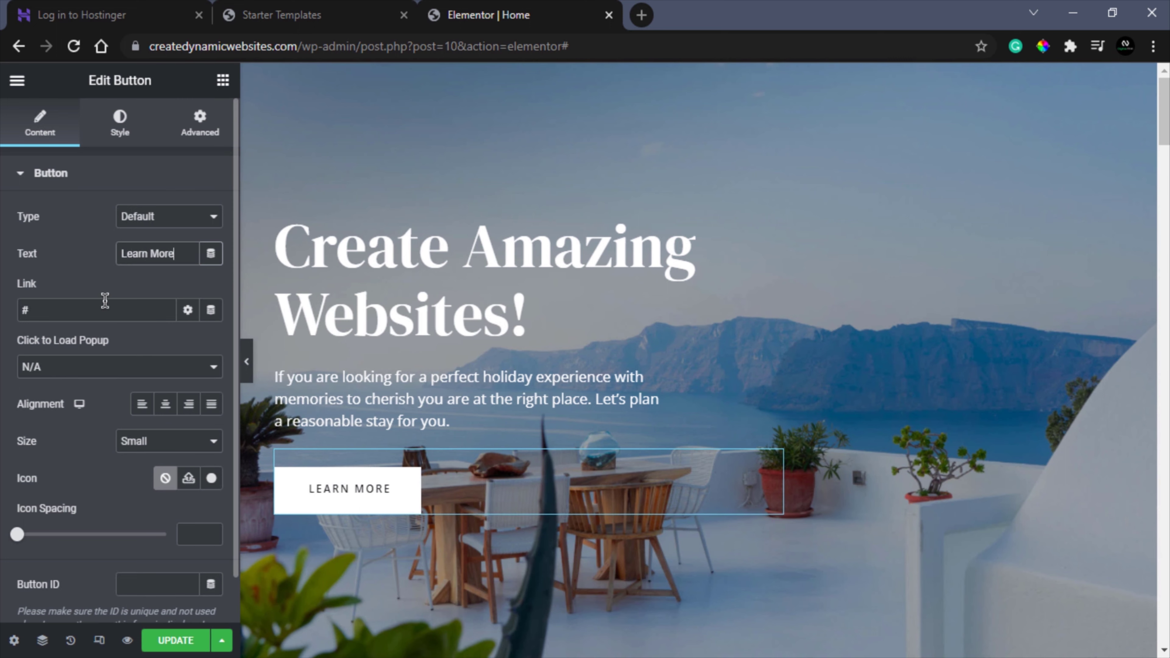
left_click(103, 302)
key("BackSpace")
key("ctrl+v")
left_click(174, 341)
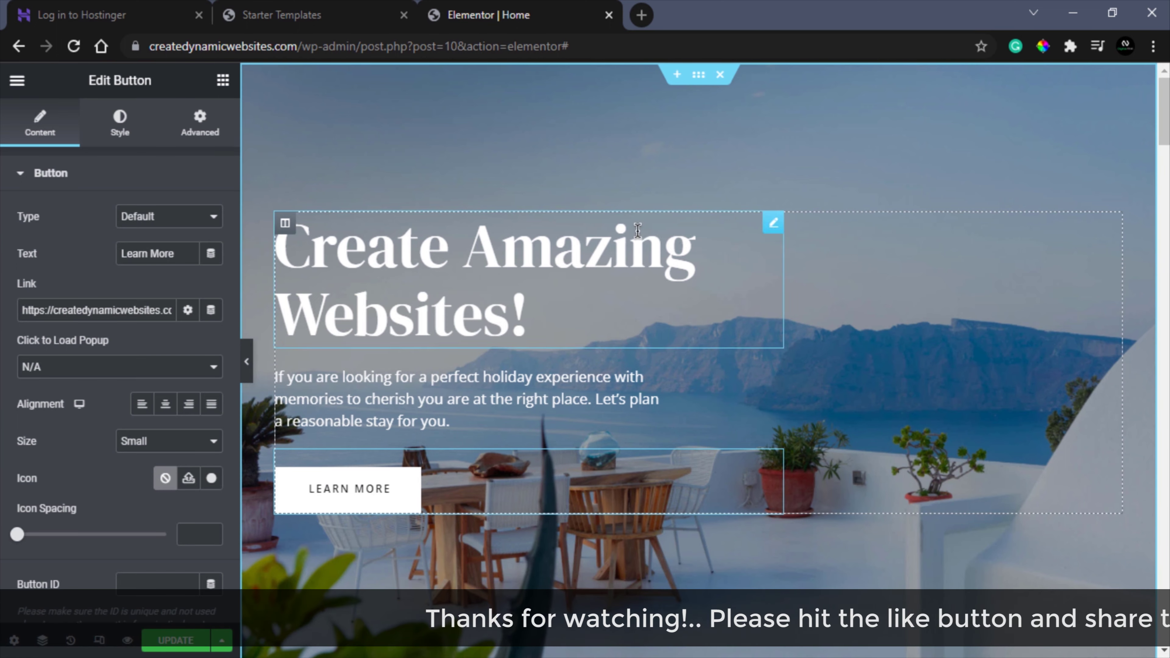
- Set the hero section background to a free mountain-lake stock photo and save the page
left_click(699, 80)
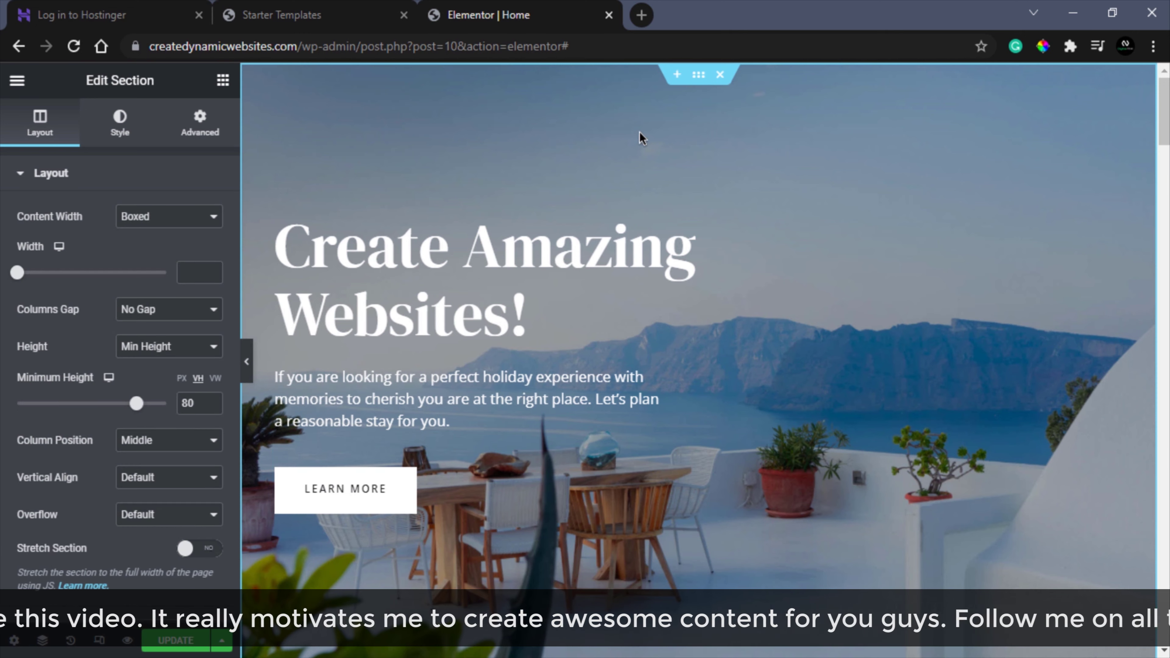
left_click(121, 121)
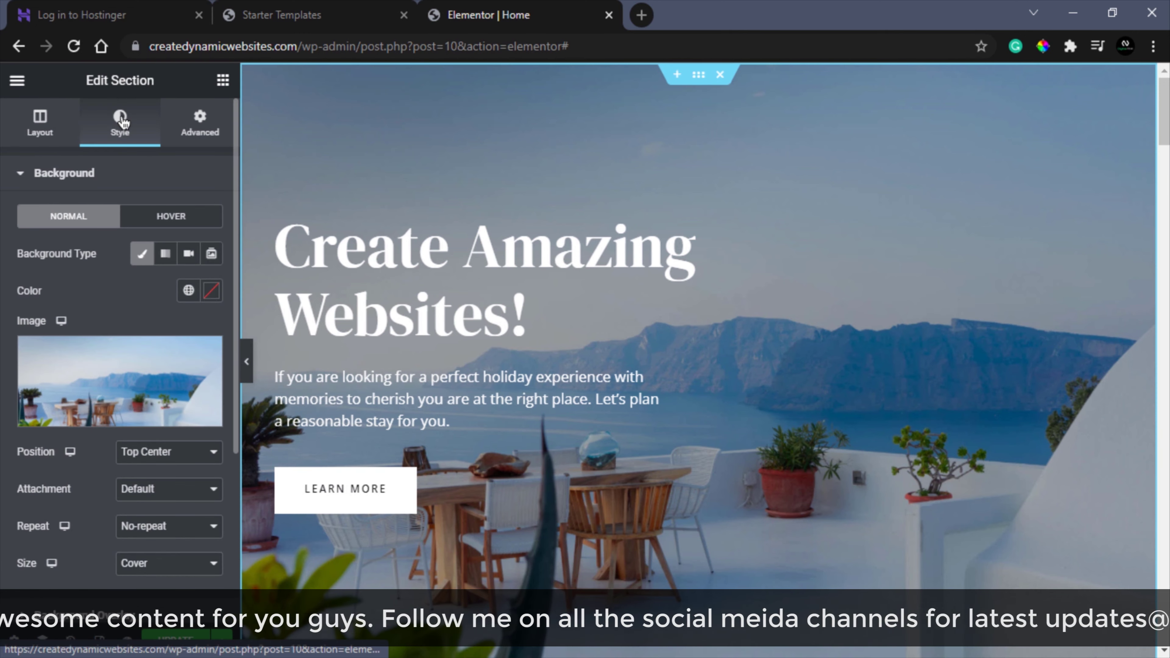
mouse_move(100, 417)
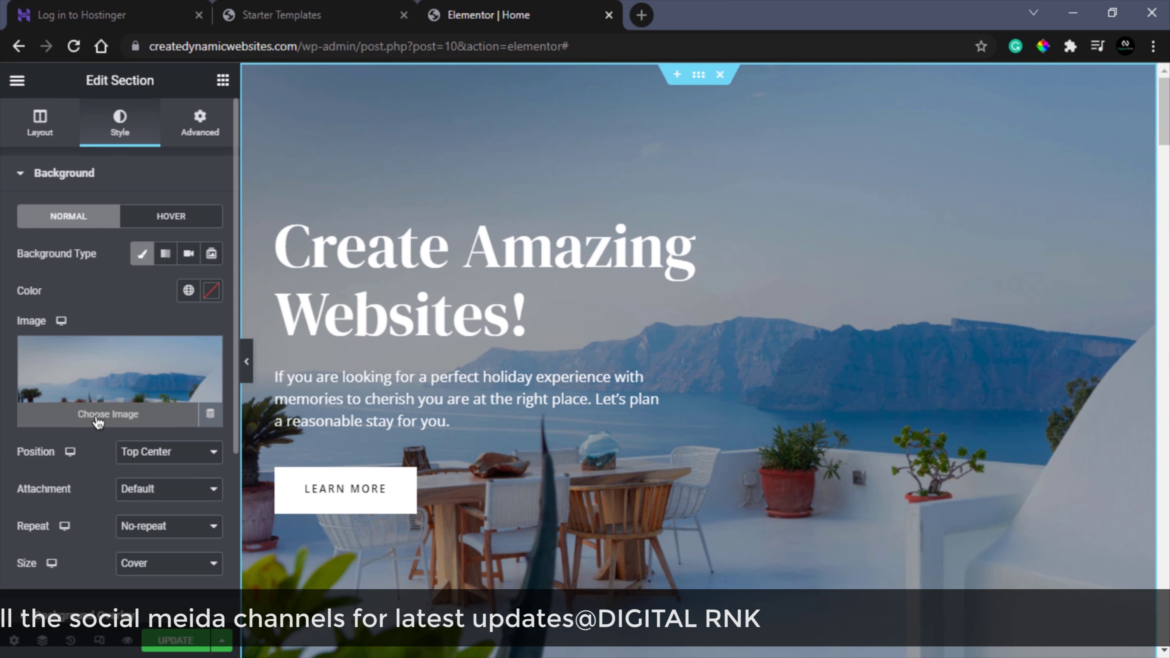
left_click(101, 414)
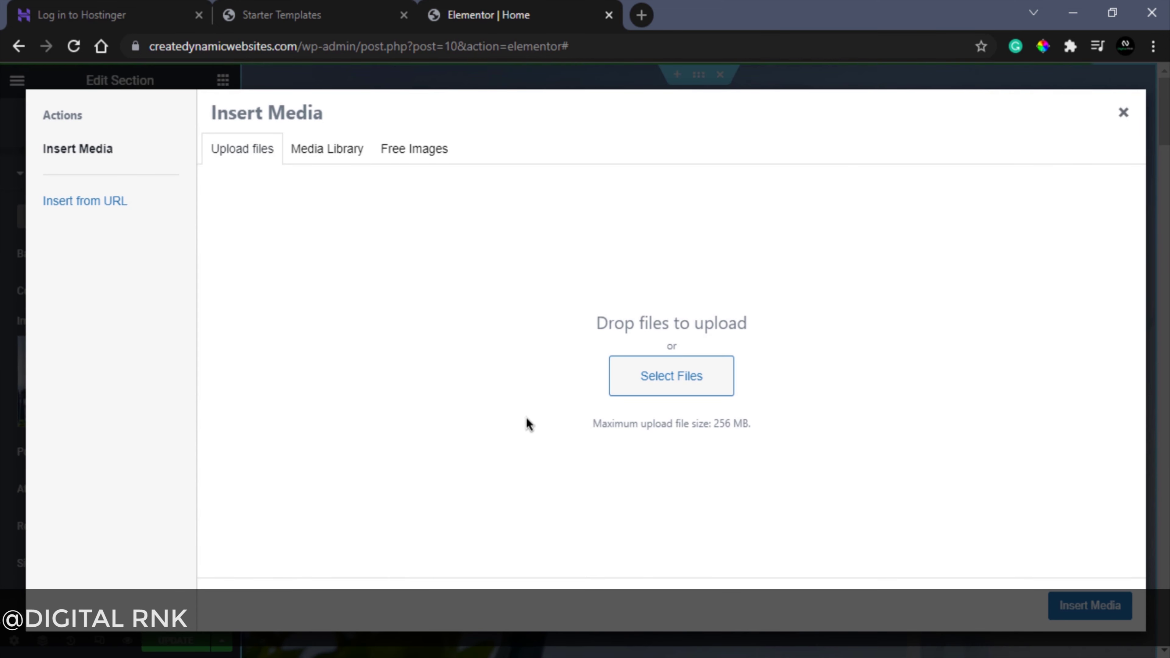
left_click(413, 151)
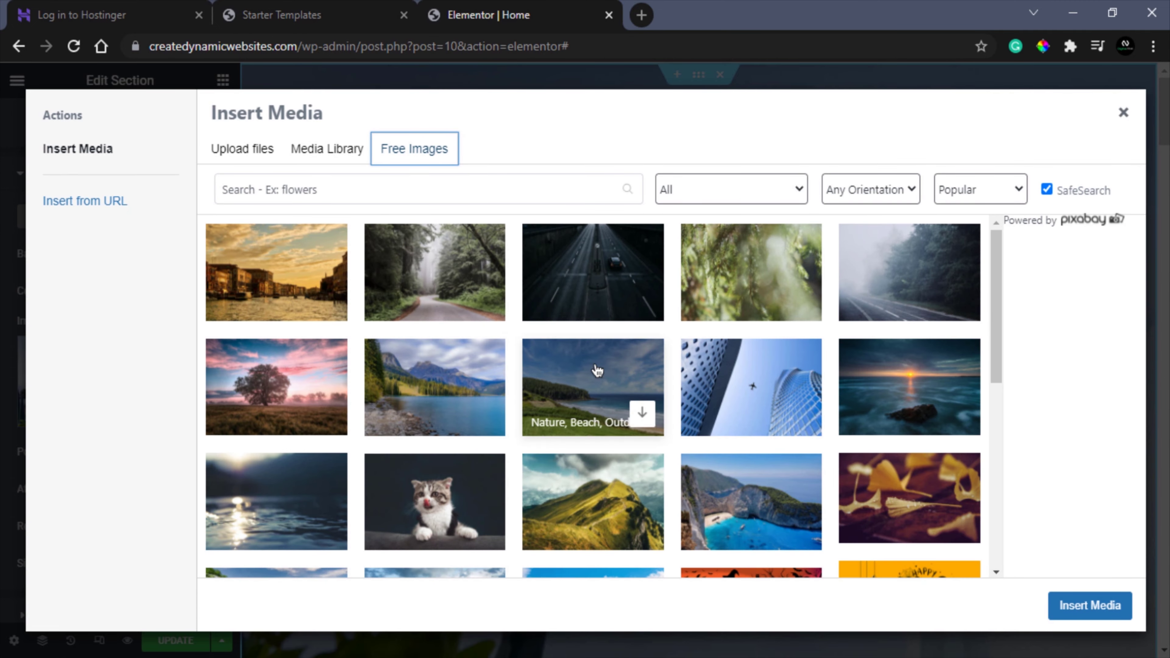
left_click(442, 391)
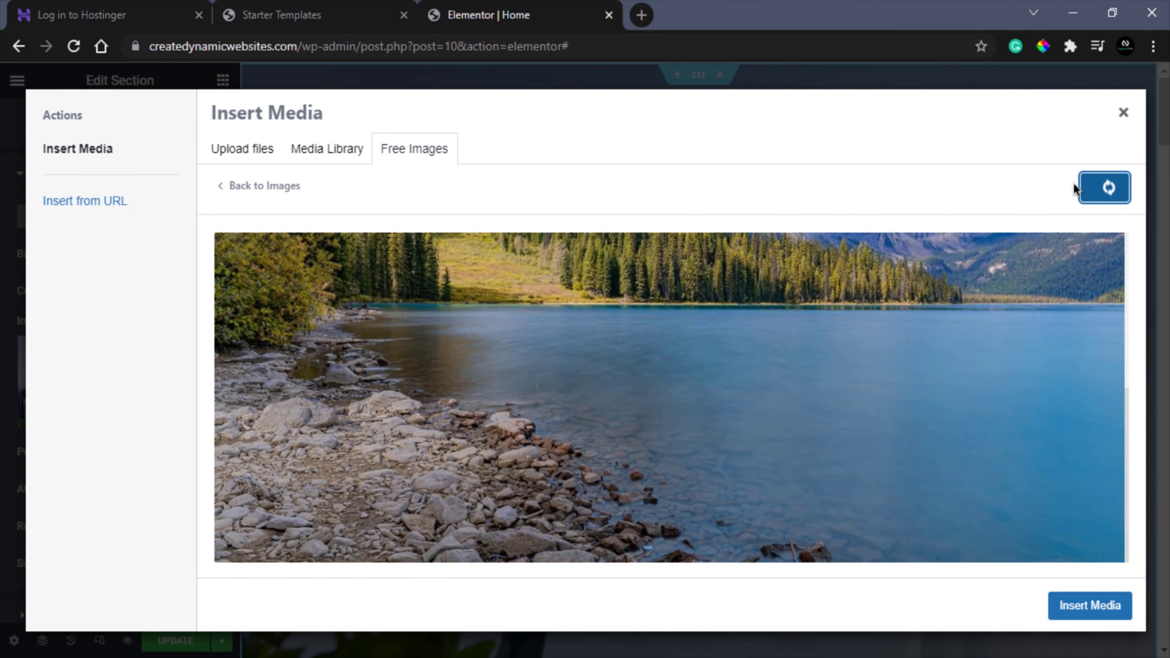
left_click(1073, 186)
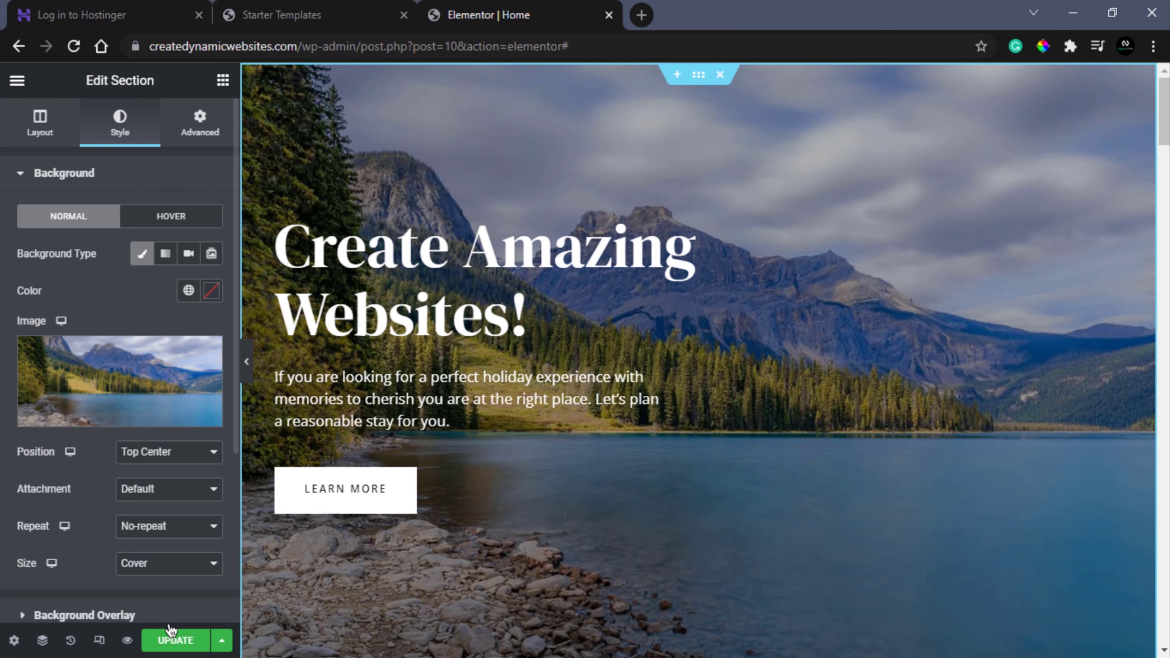
left_click(172, 641)
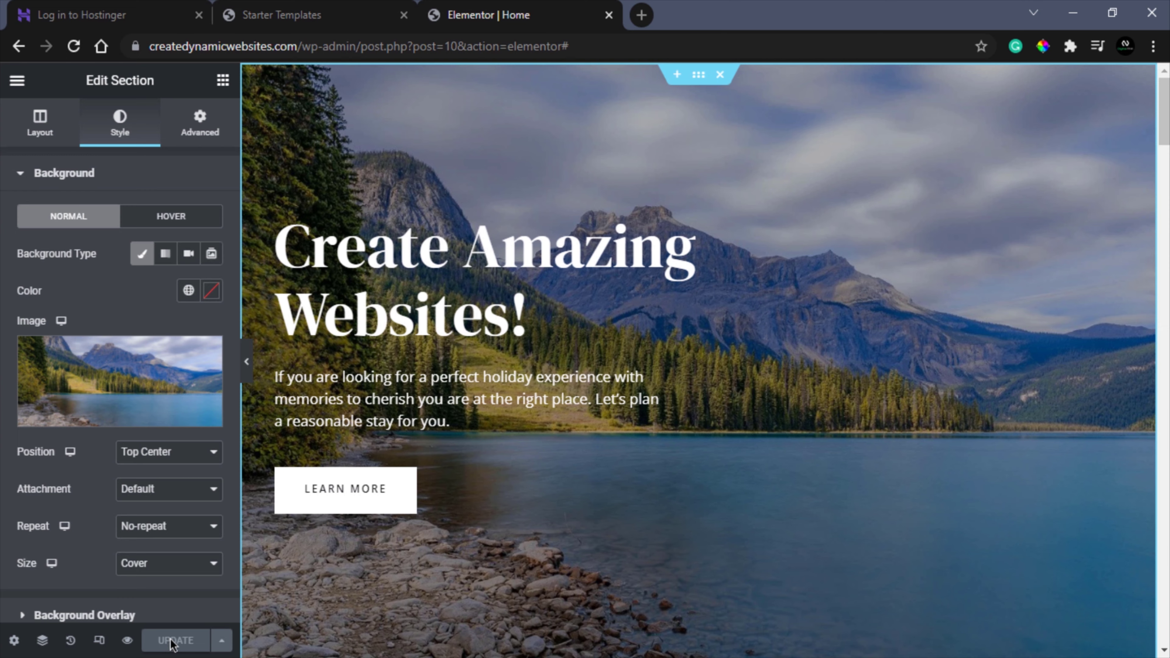
left_click(18, 46)
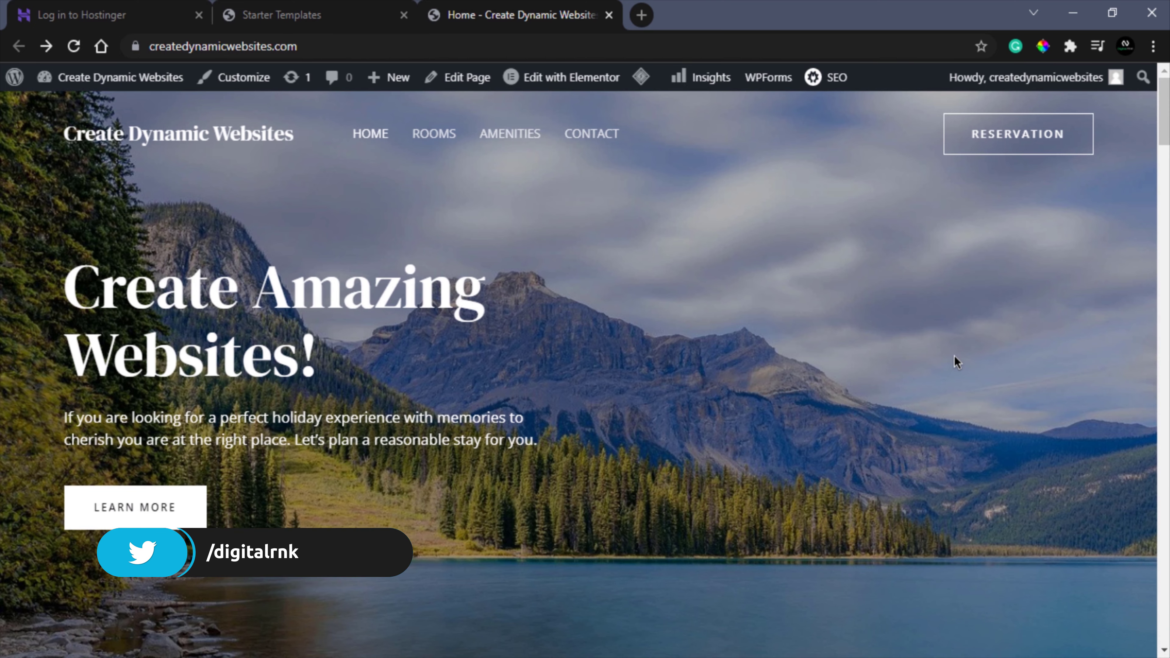
- Scroll through the live homepage to check the new heading, Learn More button and lake background
scroll(954, 355, "down", 10)
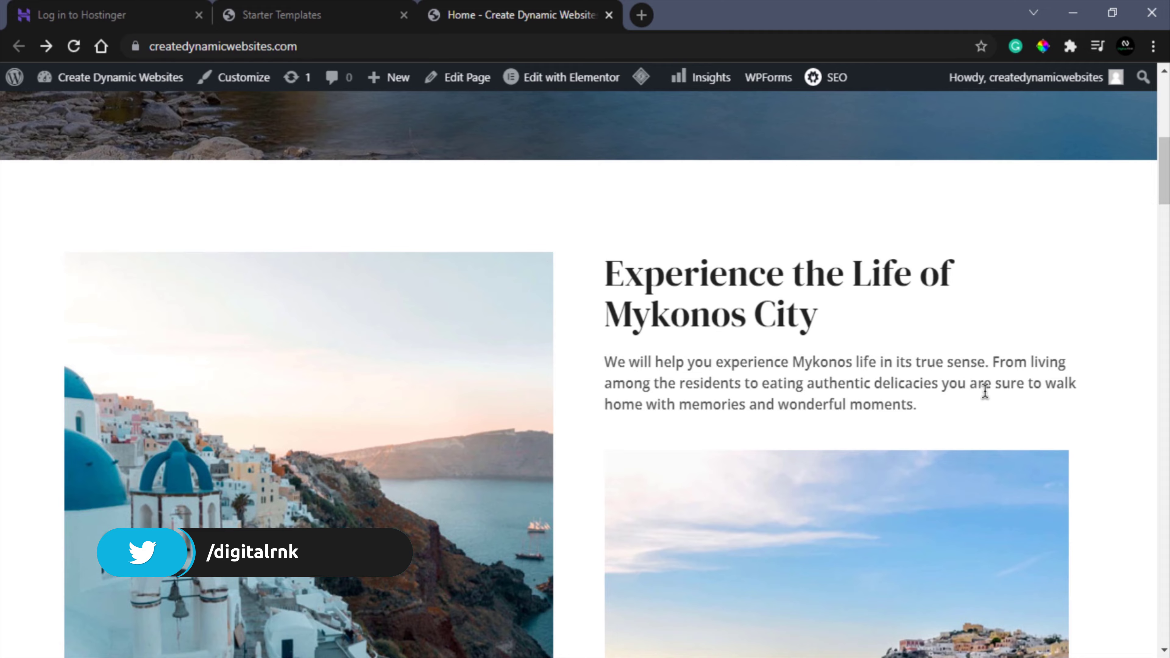
scroll(984, 391, "down", 15)
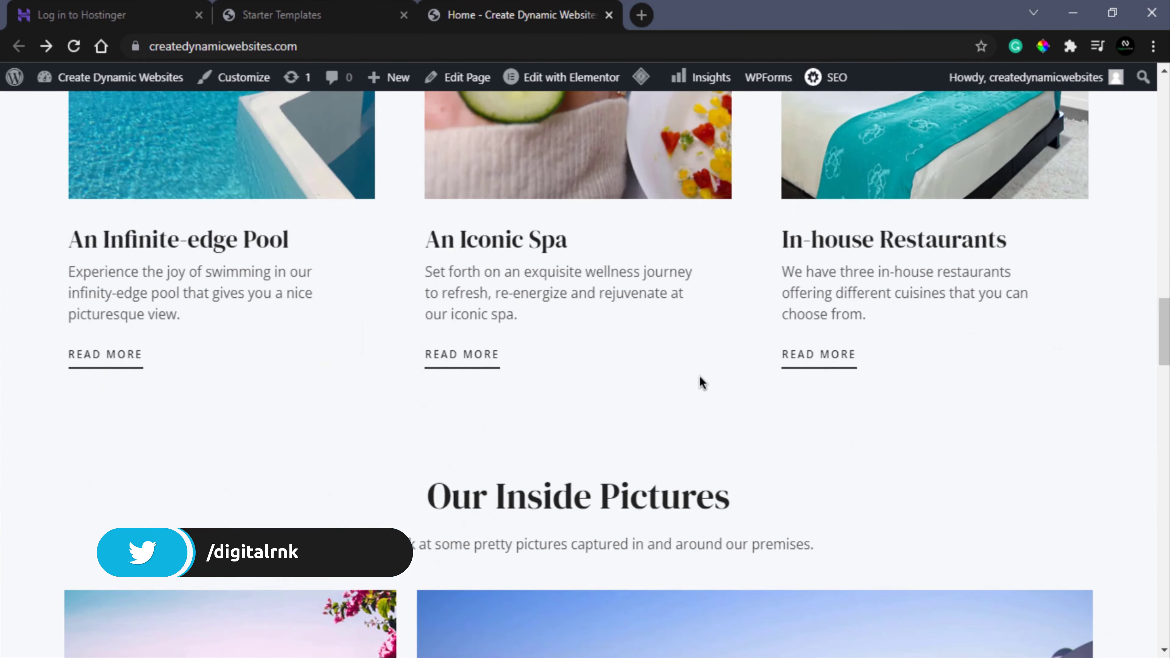
scroll(699, 384, "up", 20)
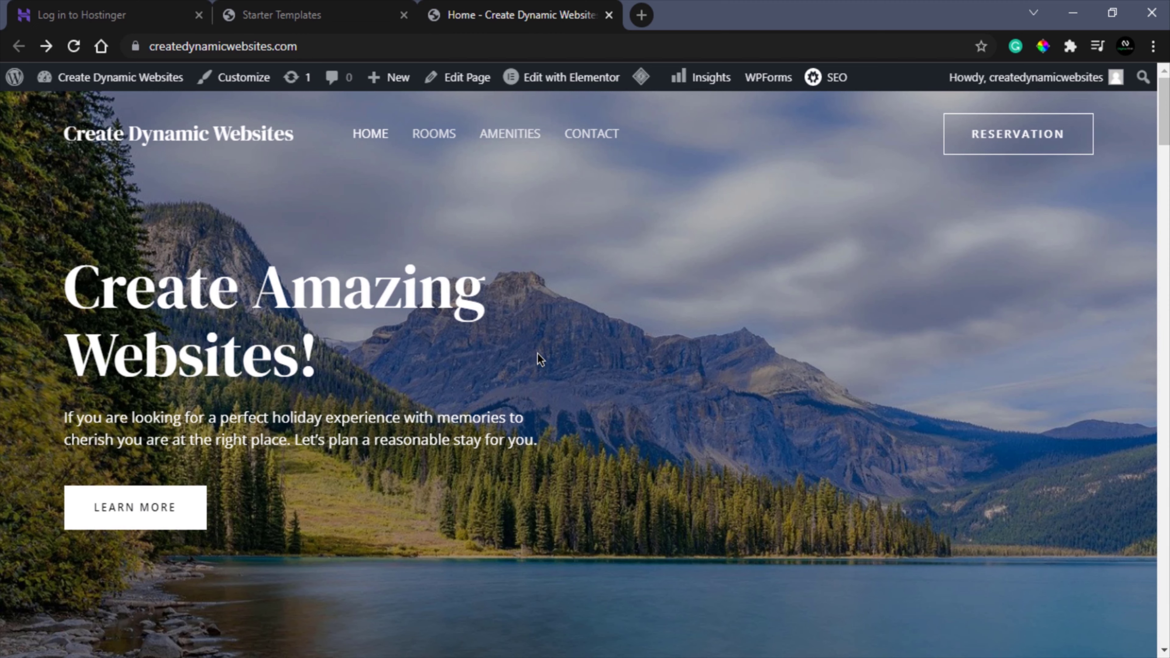
- In the Astra Customizer header builder, drag Primary Menu into the right section beside Button
left_click(251, 83)
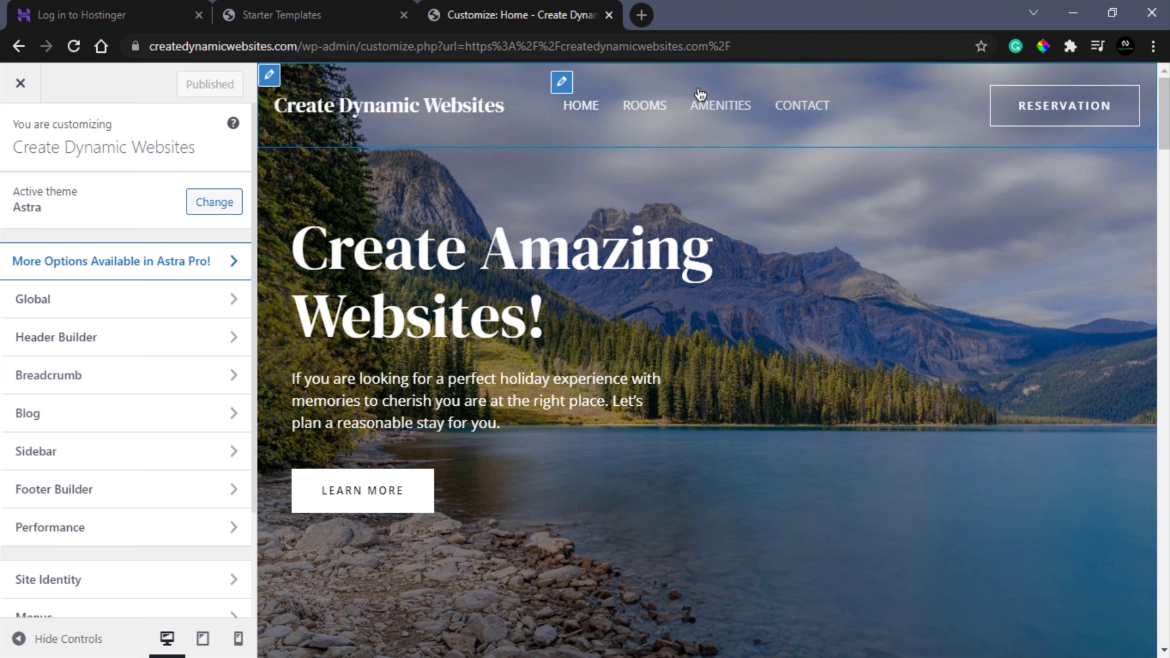
left_click(560, 84)
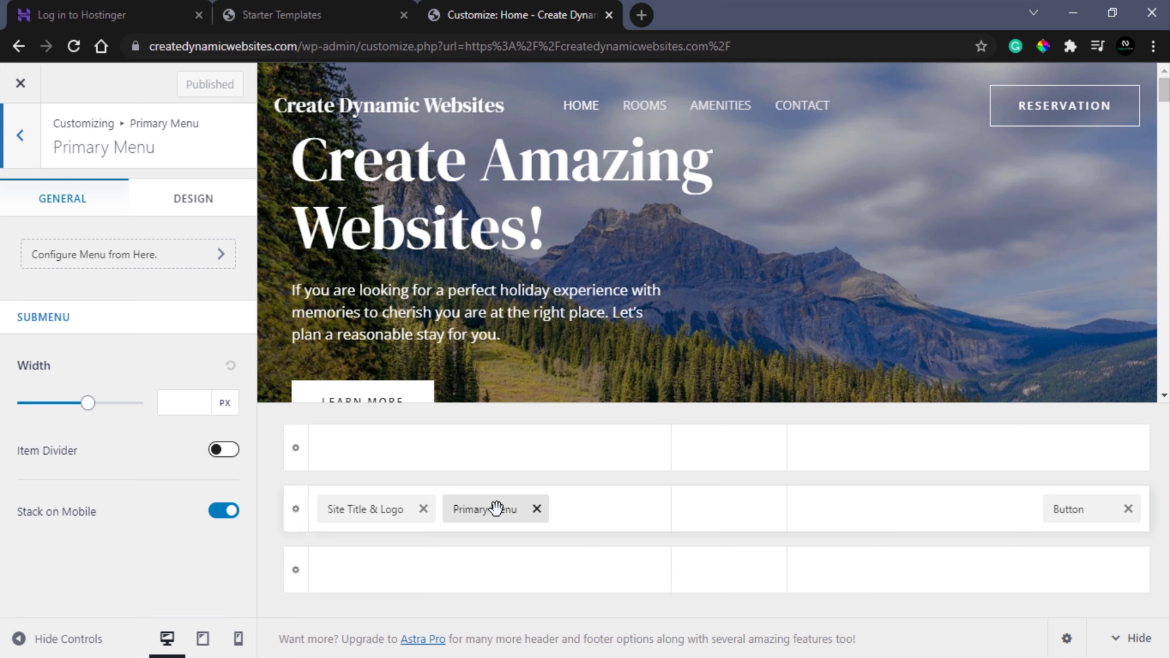
left_click_drag(496, 509, 812, 533)
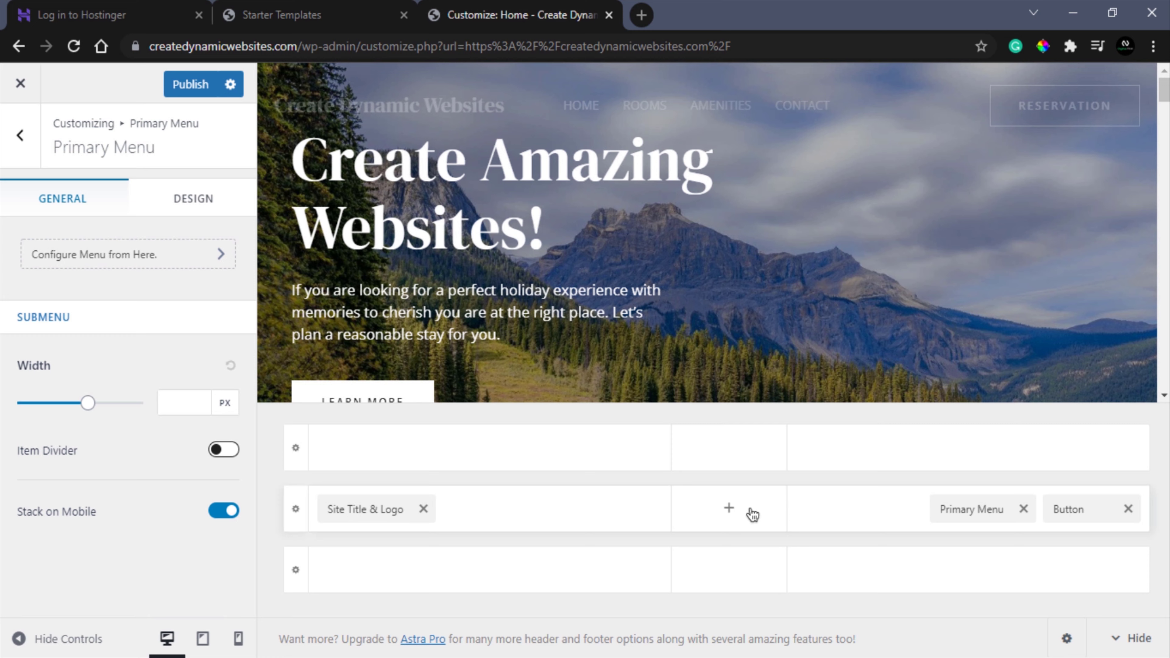